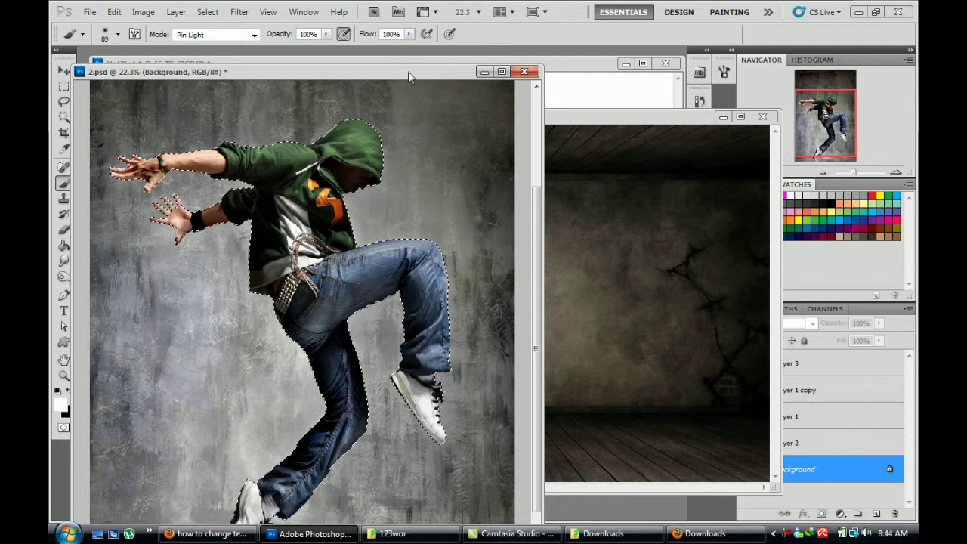
Bring the Premade_room_by_bl0ntj.jpg room photo in front of the dancer document
{"action": "left_click", "coordinate": [590, 119]}
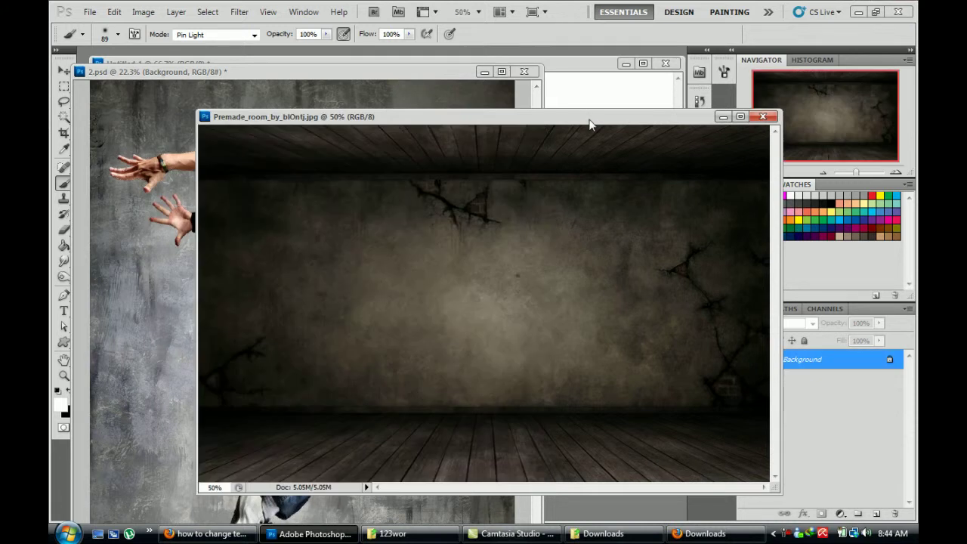
Rearrange the document windows so the blank Untitled-1 canvas sits in front
{"action": "left_click", "coordinate": [581, 77]}
{"action": "left_click_drag", "start_coordinate": [464, 73], "coordinate": [574, 72]}
{"action": "left_click", "coordinate": [386, 471]}
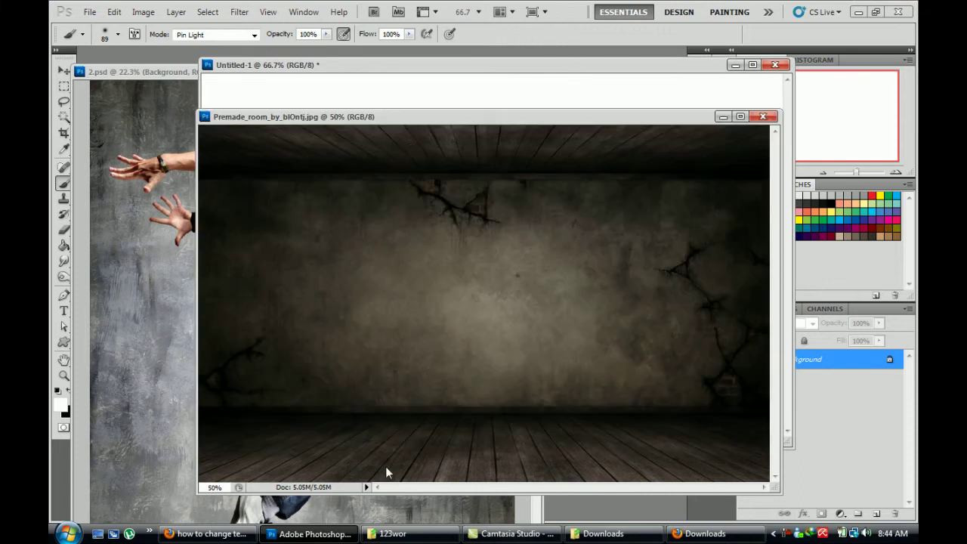
{"action": "left_click", "coordinate": [446, 75]}
Confirm in Image Size that Untitled-1 measures 1280 × 800 pixels
{"action": "right_click", "coordinate": [446, 75]}
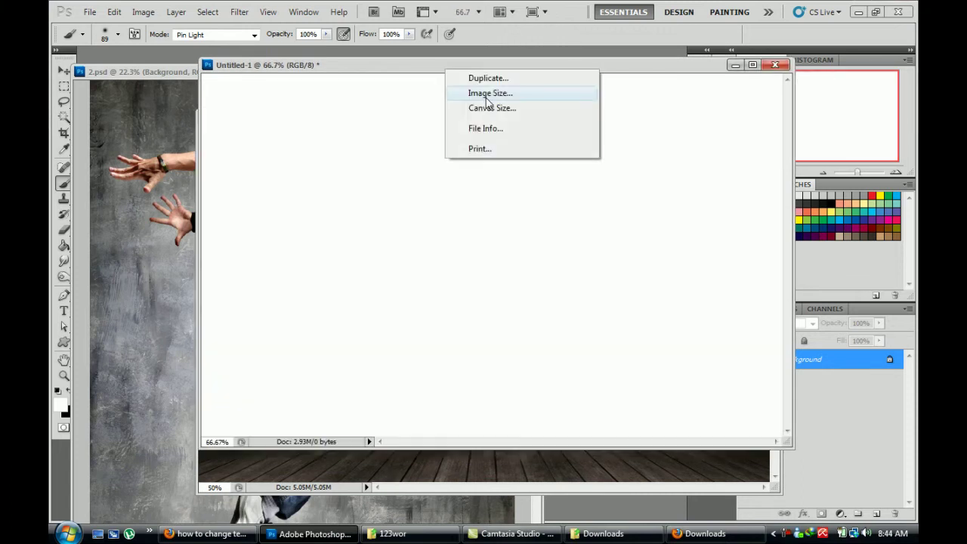
{"action": "left_click", "coordinate": [488, 94]}
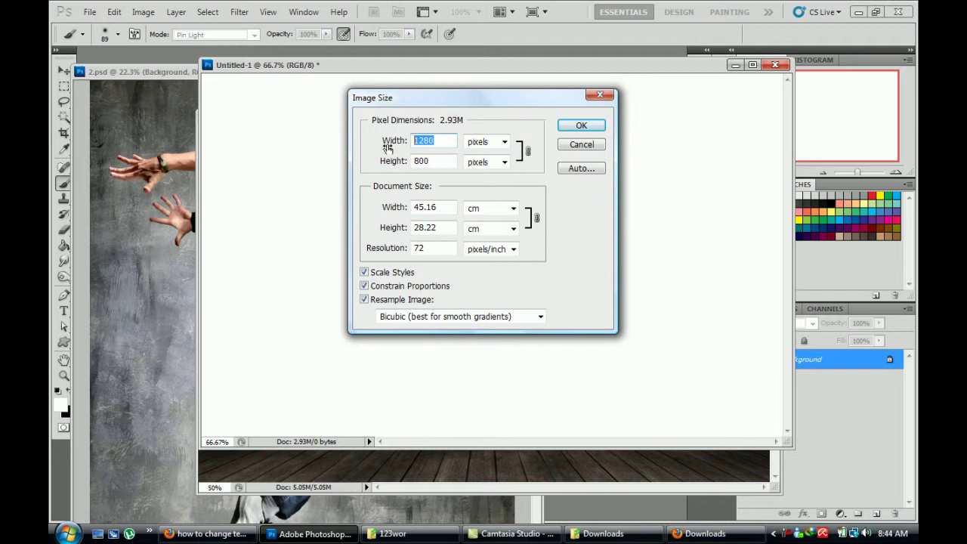
{"action": "double_click", "coordinate": [442, 162]}
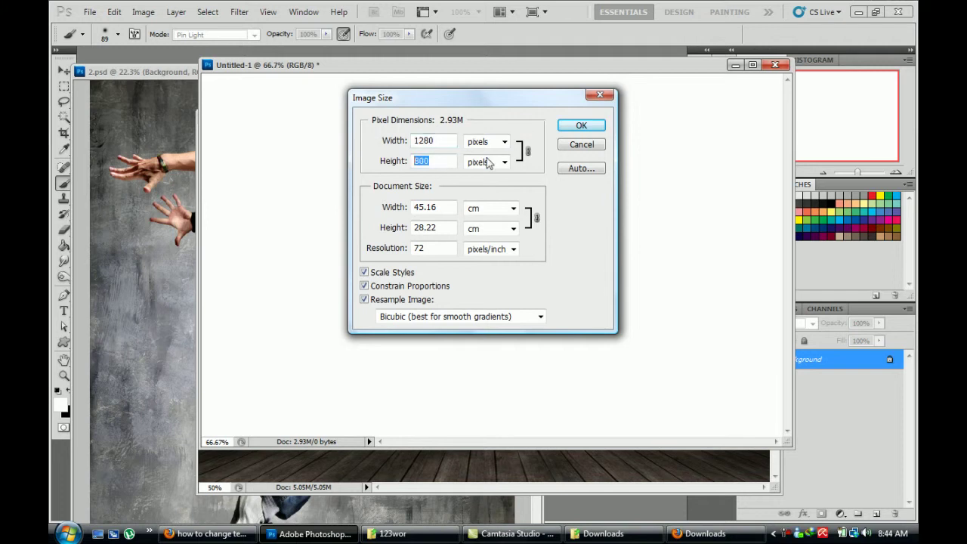
{"action": "left_click", "coordinate": [581, 125]}
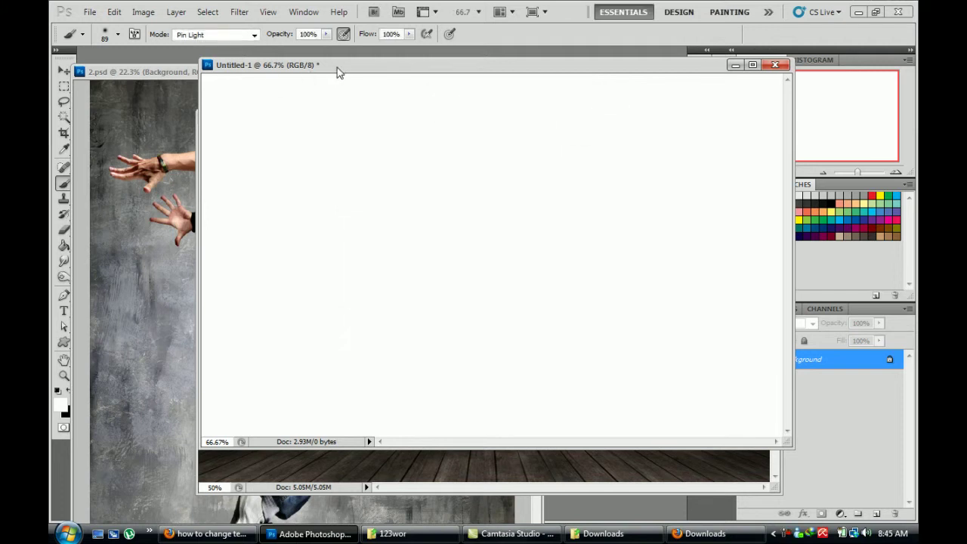
Copy the room photo into the Untitled-1 canvas as Layer 1 with the Move tool
{"action": "left_click_drag", "start_coordinate": [337, 72], "coordinate": [444, 115]}
{"action": "left_click", "coordinate": [254, 128]}
{"action": "mouse_move", "coordinate": [356, 126]}
{"action": "left_mouse_down"}
{"action": "mouse_move", "coordinate": [263, 181]}
{"action": "mouse_move", "coordinate": [93, 203]}
{"action": "left_mouse_up"}
{"action": "left_click", "coordinate": [64, 71]}
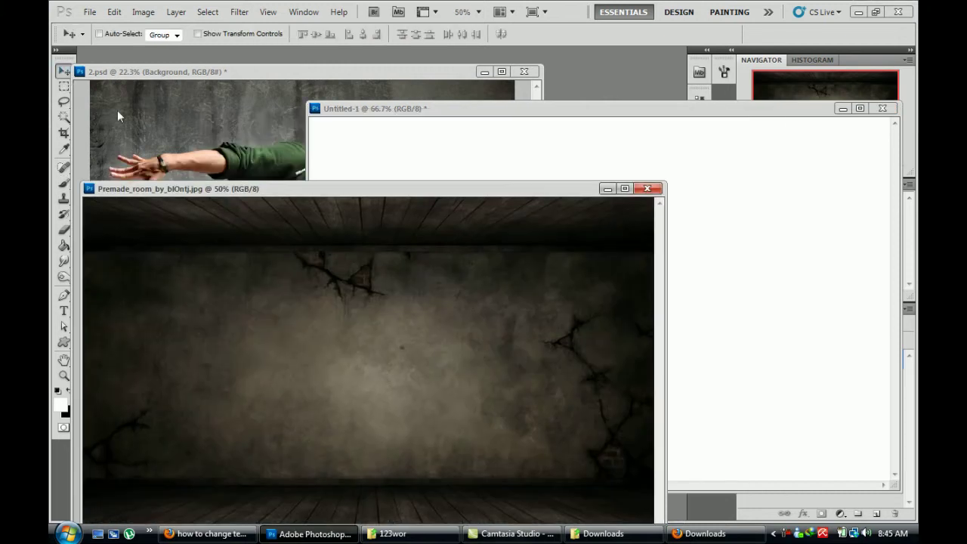
{"action": "left_click_drag", "start_coordinate": [660, 274], "coordinate": [685, 265]}
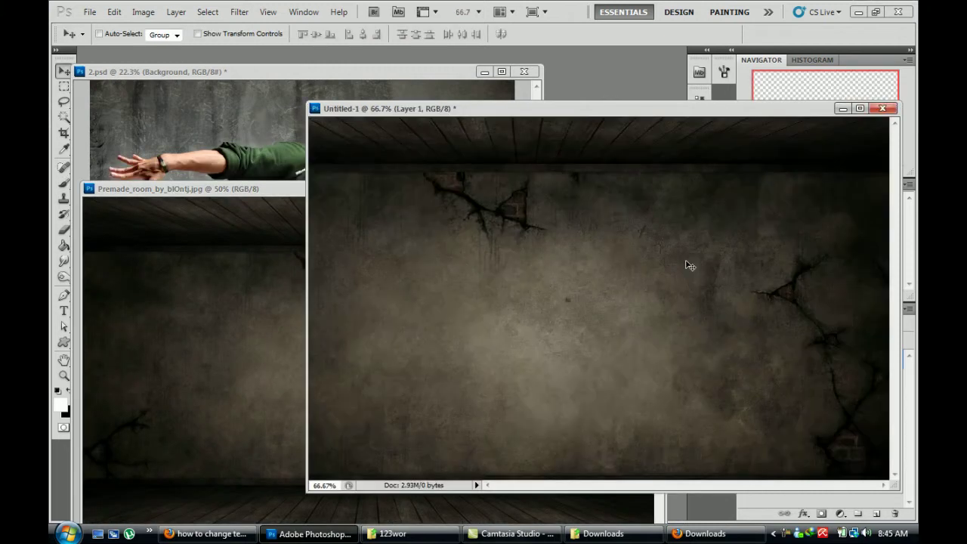
{"action": "left_click_drag", "start_coordinate": [586, 110], "coordinate": [451, 60]}
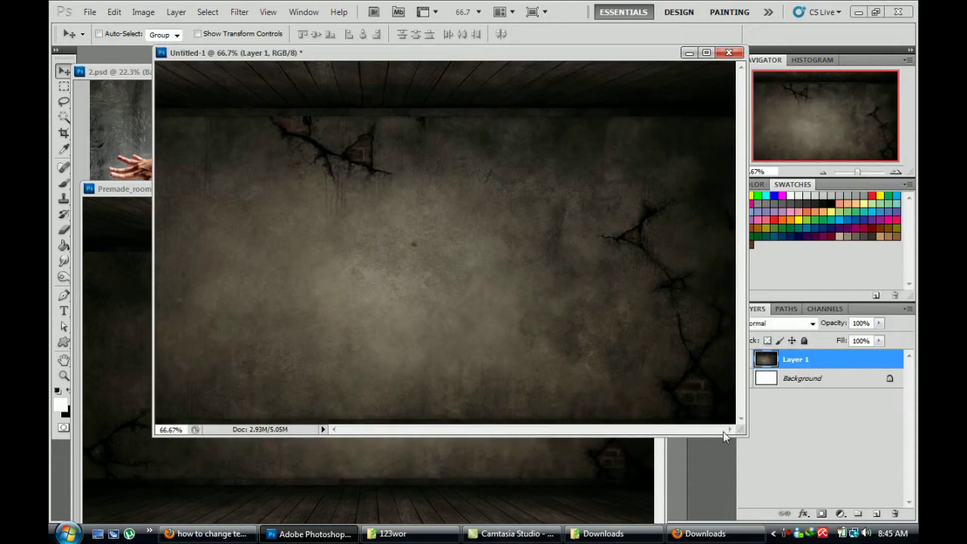
{"action": "left_click_drag", "start_coordinate": [738, 430], "coordinate": [795, 491]}
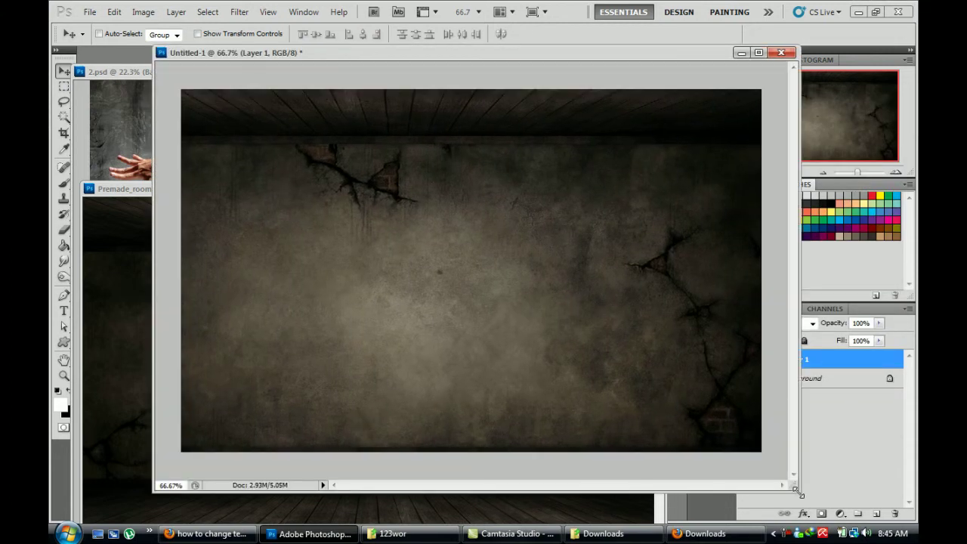
Scale the room layer to fill the whole canvas, then switch to the dancer document 2.psd
{"action": "left_click", "coordinate": [114, 11]}
{"action": "mouse_move", "coordinate": [122, 277]}
{"action": "left_click", "coordinate": [309, 296]}
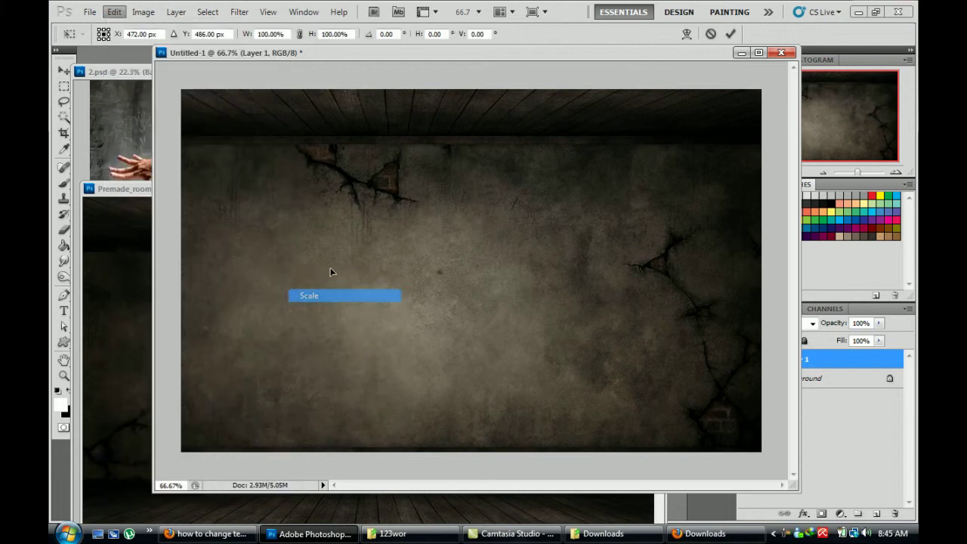
{"action": "left_click_drag", "start_coordinate": [207, 108], "coordinate": [187, 92]}
{"action": "left_click_drag", "start_coordinate": [333, 217], "coordinate": [293, 198]}
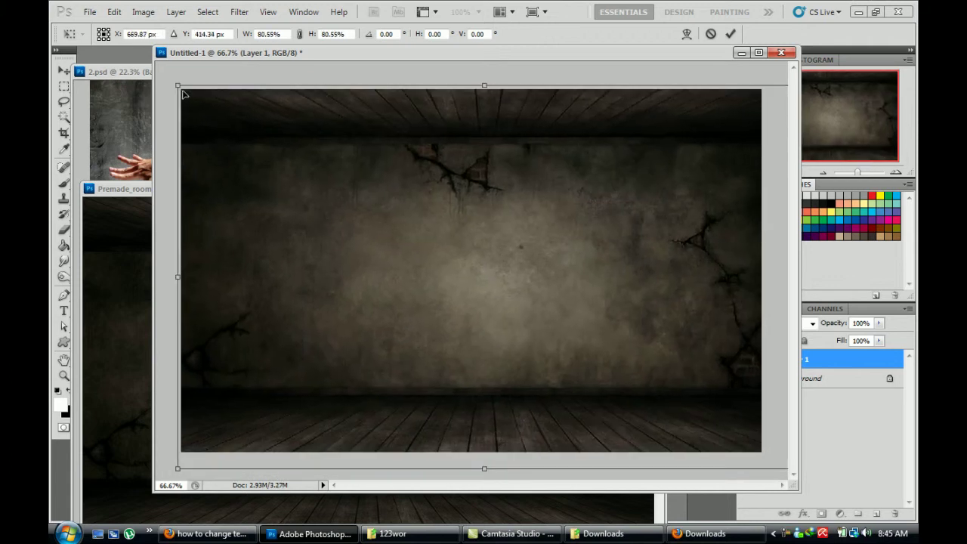
{"action": "left_click_drag", "start_coordinate": [183, 95], "coordinate": [293, 193]}
{"action": "left_click_drag", "start_coordinate": [191, 98], "coordinate": [179, 89]}
{"action": "key", "text": "Return"}
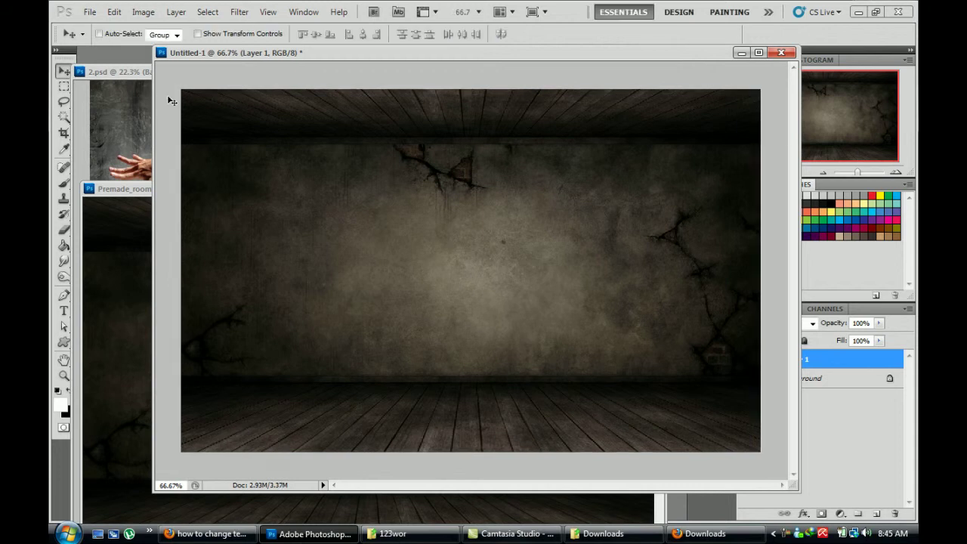
{"action": "left_click", "coordinate": [133, 107]}
Drag the selected dancer from 2.psd into the room composition as Layer 2
{"action": "left_click_drag", "start_coordinate": [314, 79], "coordinate": [300, 86]}
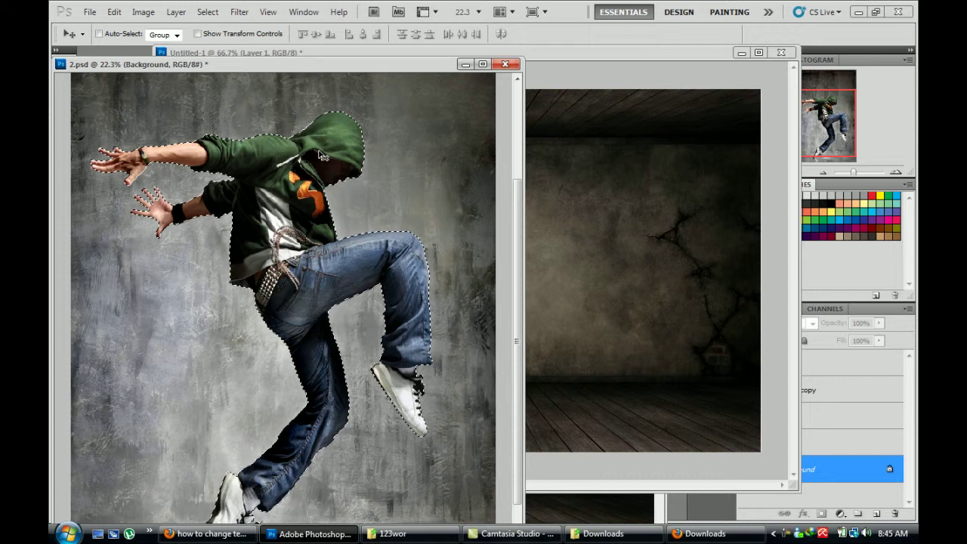
{"action": "left_click_drag", "start_coordinate": [323, 157], "coordinate": [604, 216]}
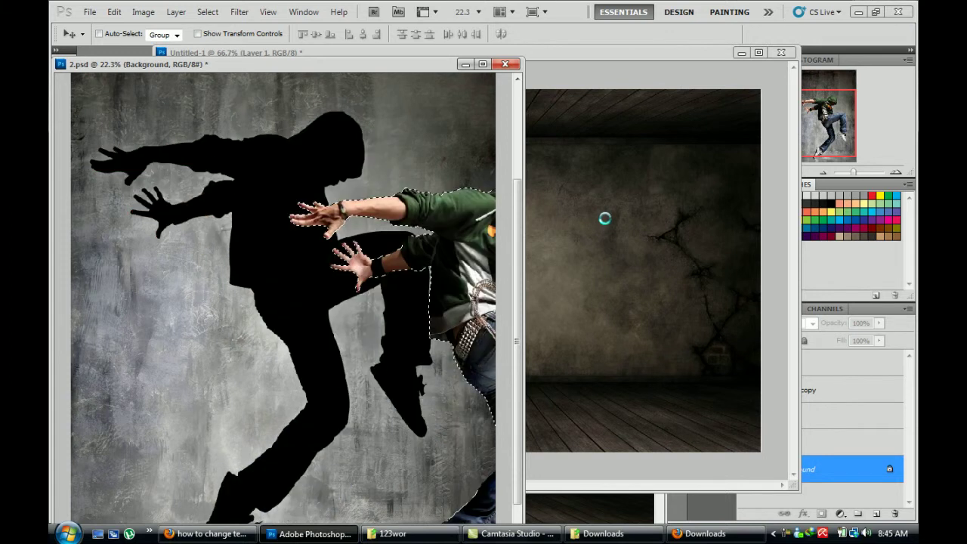
{"action": "left_click_drag", "start_coordinate": [470, 283], "coordinate": [493, 278]}
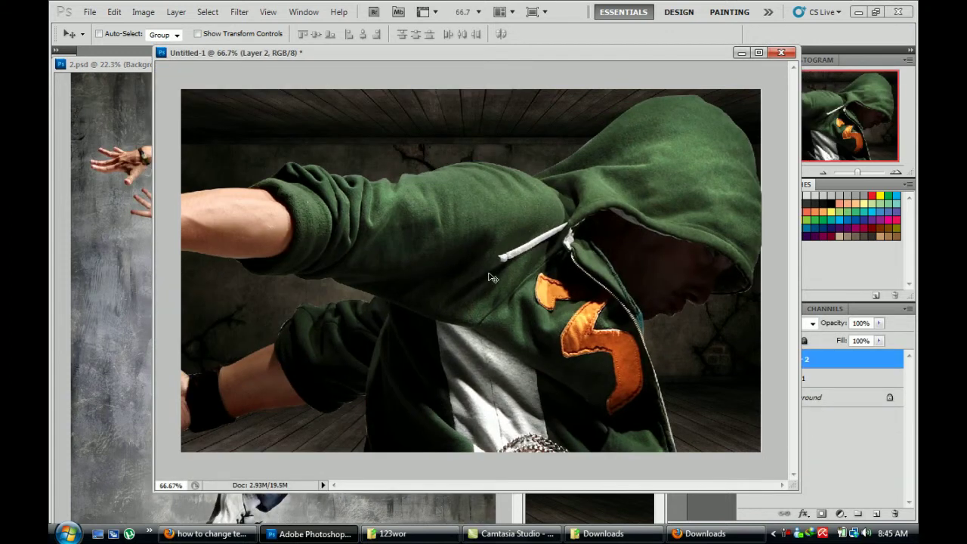
Scale the dancer down to about 25.92% and centre it in the room
{"action": "left_click", "coordinate": [113, 13]}
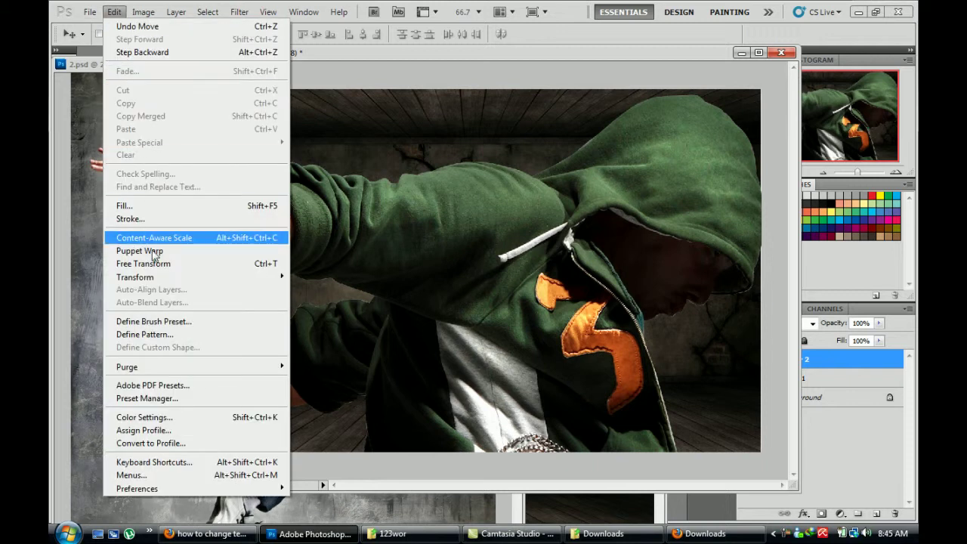
{"action": "mouse_move", "coordinate": [170, 281]}
{"action": "left_click", "coordinate": [323, 296]}
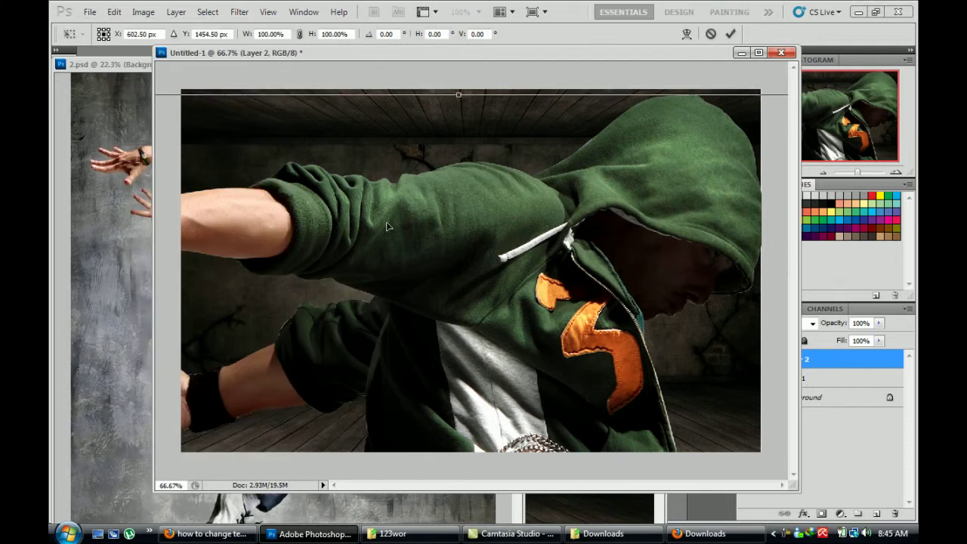
{"action": "left_click_drag", "start_coordinate": [184, 175], "coordinate": [509, 188]}
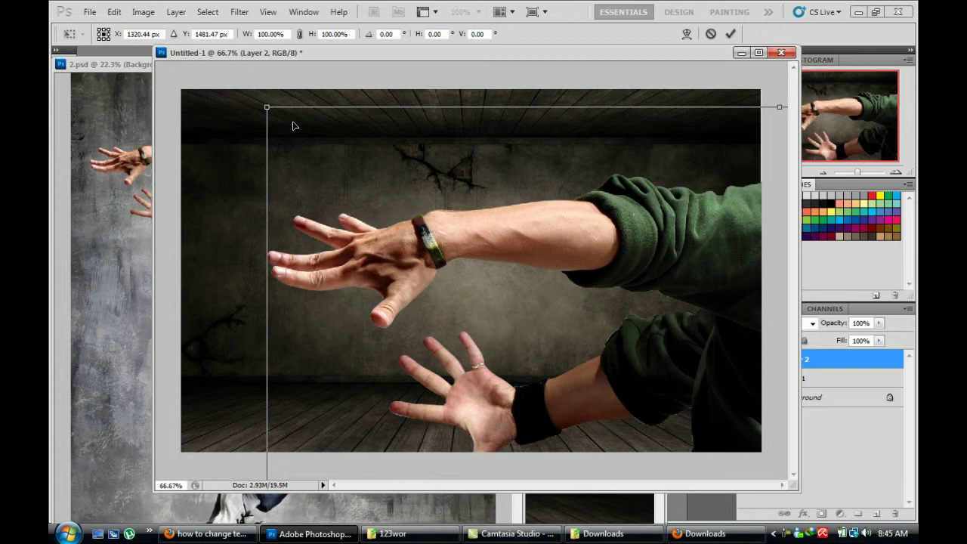
{"action": "left_click_drag", "start_coordinate": [267, 108], "coordinate": [561, 410]}
{"action": "left_click_drag", "start_coordinate": [509, 360], "coordinate": [352, 162]}
{"action": "left_click_drag", "start_coordinate": [298, 101], "coordinate": [371, 199]}
{"action": "left_click_drag", "start_coordinate": [451, 298], "coordinate": [420, 227]}
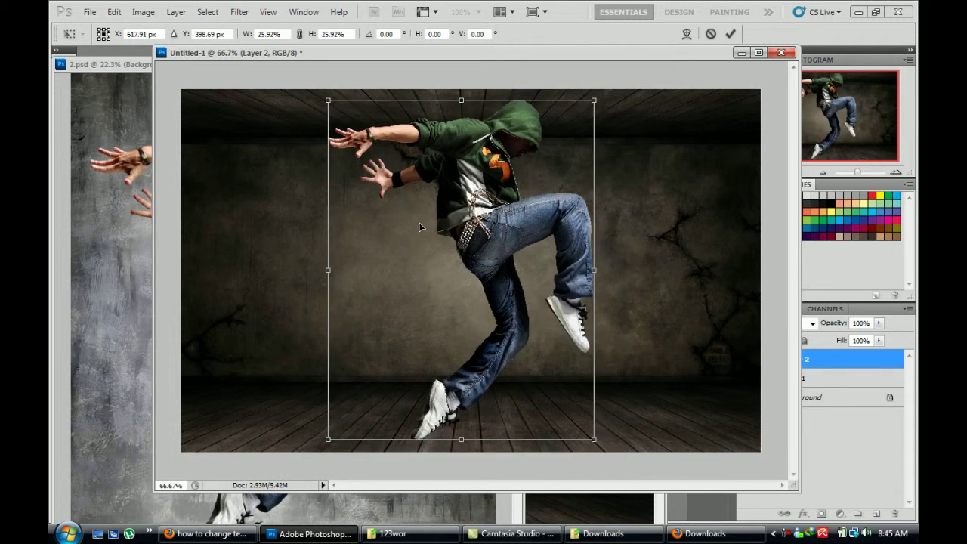
{"action": "key", "text": "Return"}
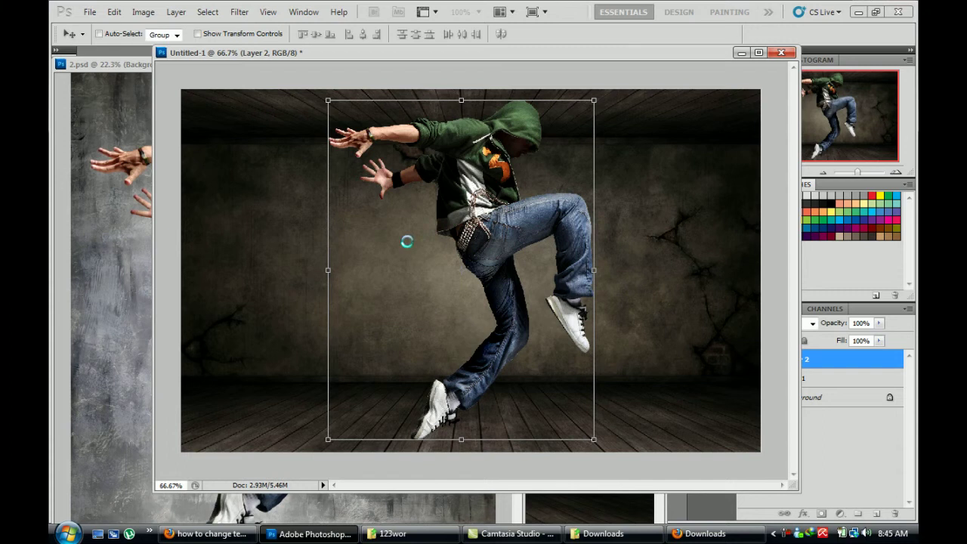
{"action": "left_click_drag", "start_coordinate": [624, 58], "coordinate": [479, 56]}
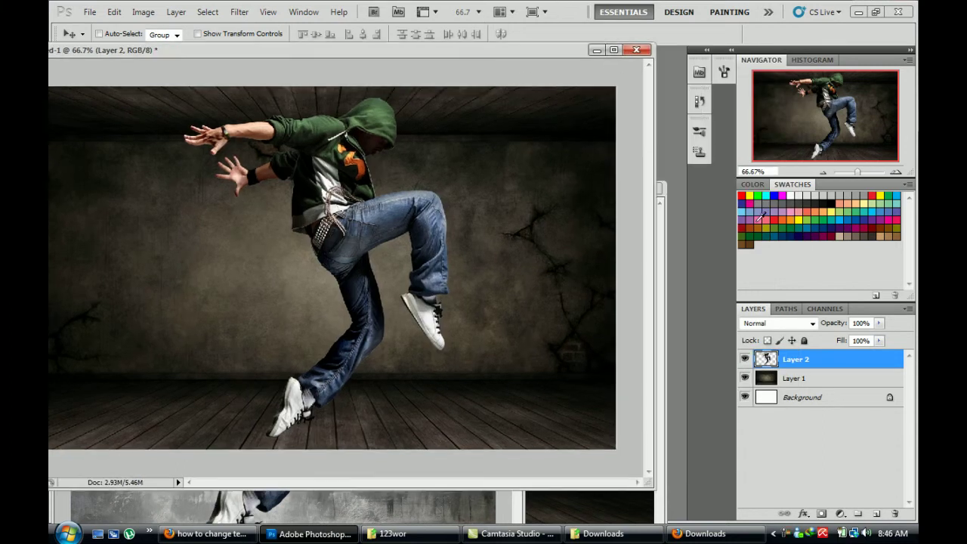
Duplicate Layer 1 and Layer 2, placing Layer 1 copy beneath Layer 1
{"action": "left_click", "coordinate": [837, 380], "text": "shift"}
{"action": "left_click_drag", "start_coordinate": [837, 380], "coordinate": [876, 513]}
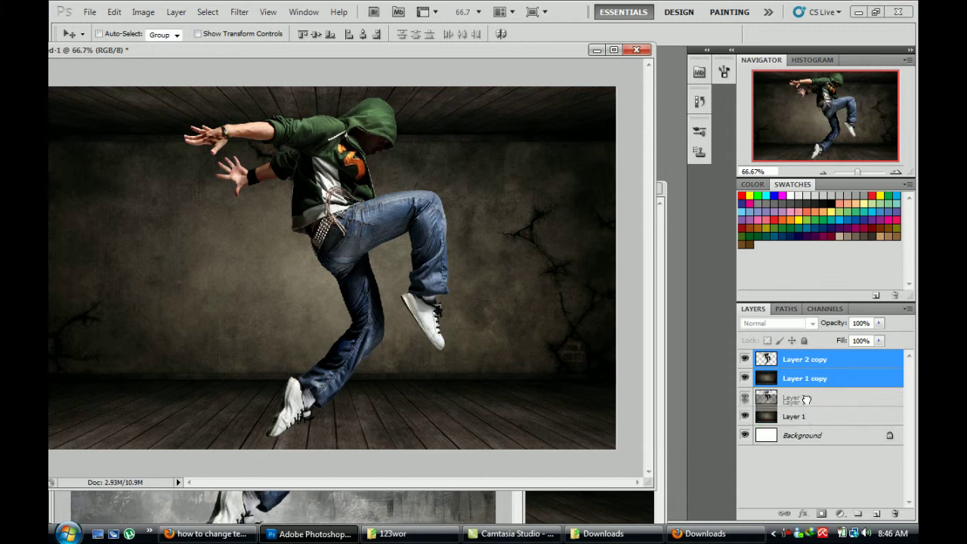
{"action": "left_click", "coordinate": [784, 410]}
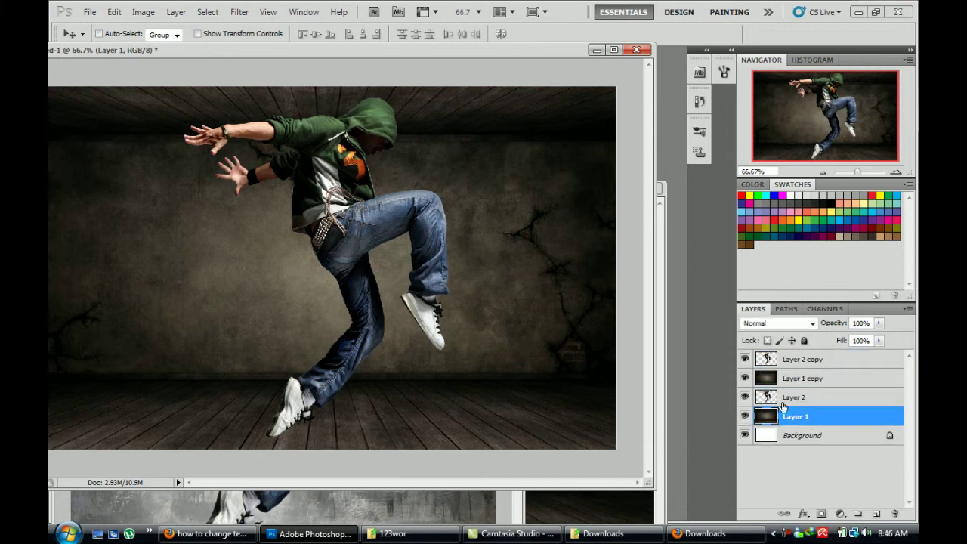
{"action": "left_click", "coordinate": [819, 401], "text": "shift"}
{"action": "right_click", "coordinate": [821, 413]}
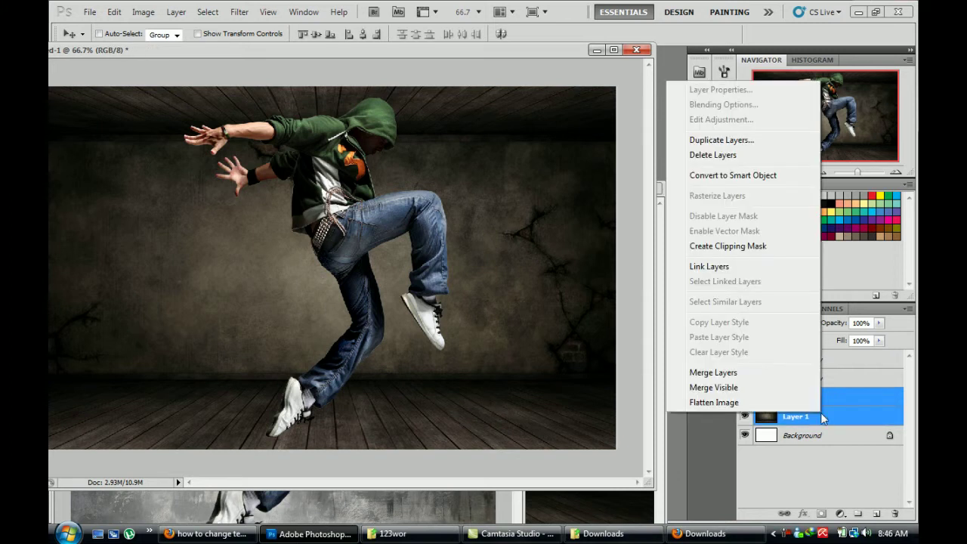
{"action": "left_click", "coordinate": [820, 413]}
{"action": "left_click_drag", "start_coordinate": [807, 378], "coordinate": [809, 422]}
Merge Layer 1 into Layer 2
{"action": "left_click", "coordinate": [800, 399]}
{"action": "left_click", "coordinate": [796, 381]}
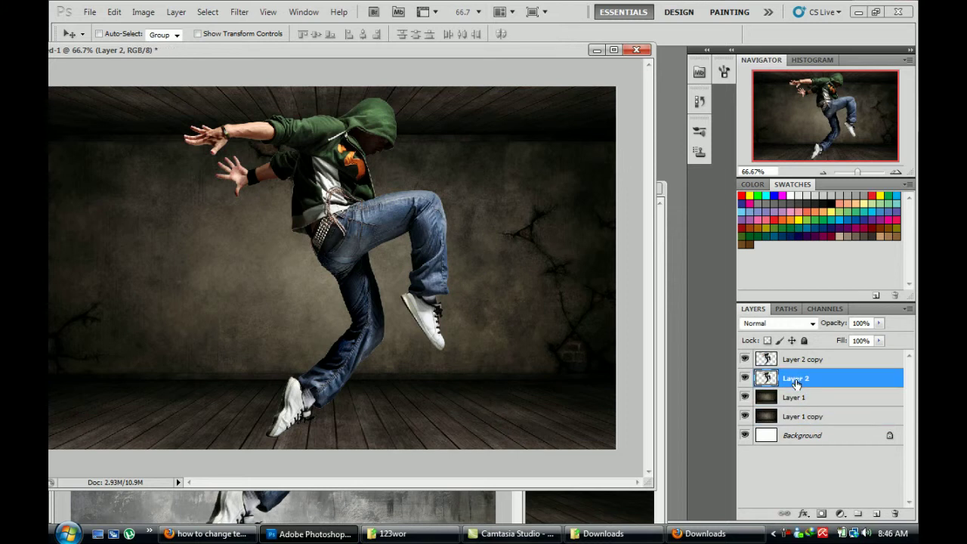
{"action": "left_click", "coordinate": [791, 396], "text": "shift"}
{"action": "right_click", "coordinate": [793, 398]}
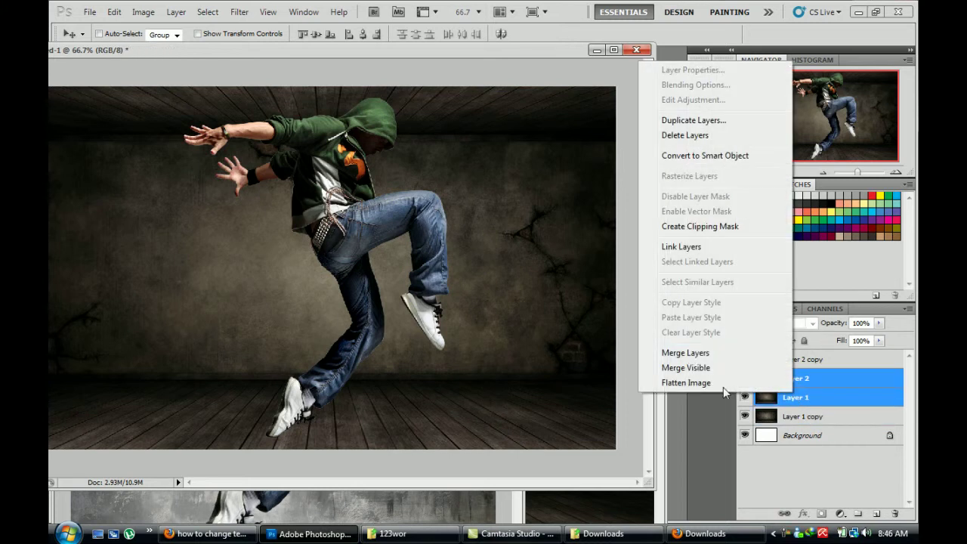
{"action": "left_click", "coordinate": [689, 353]}
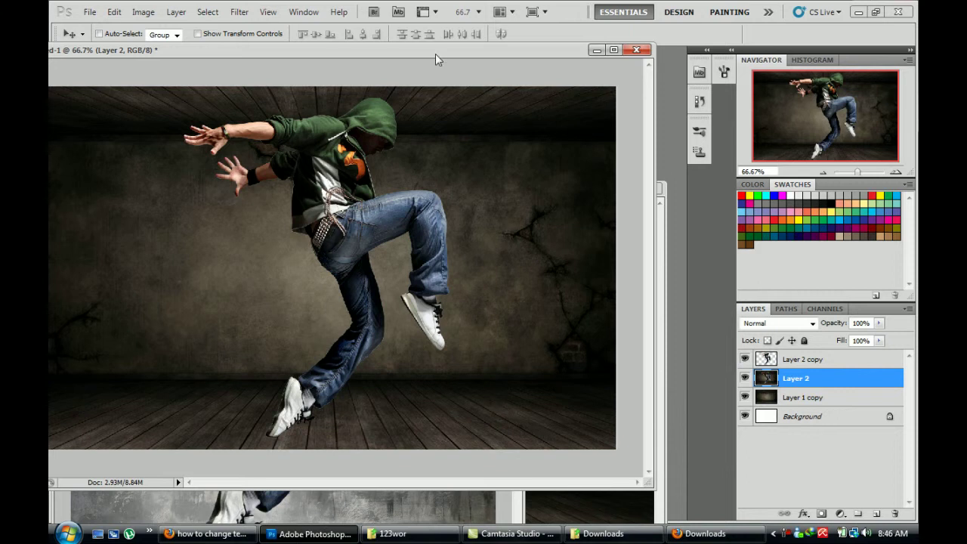
{"action": "left_click_drag", "start_coordinate": [435, 53], "coordinate": [479, 50]}
Extrude Layer 2 as Blocks with size 50 and depth 50, then duplicate Layer 2 copy
{"action": "left_click", "coordinate": [608, 188]}
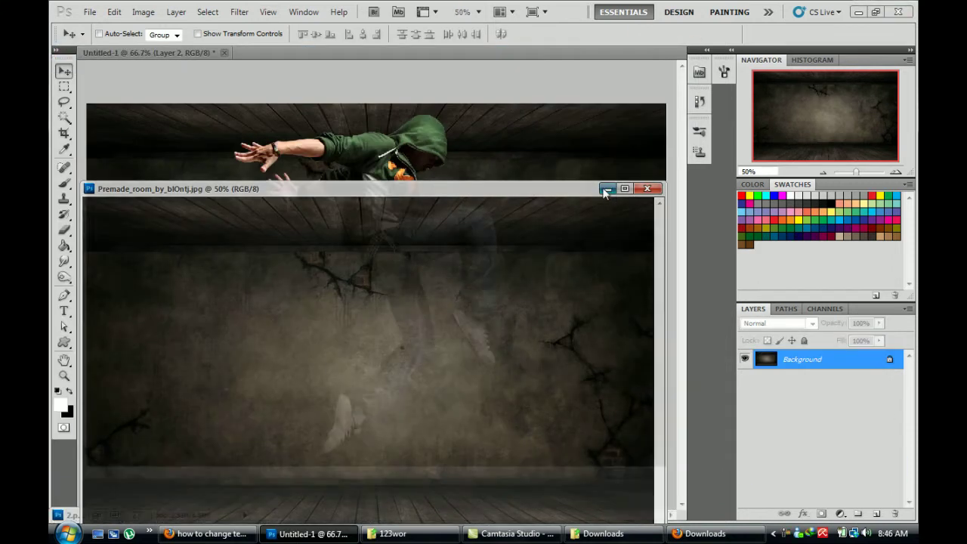
{"action": "left_click", "coordinate": [239, 12]}
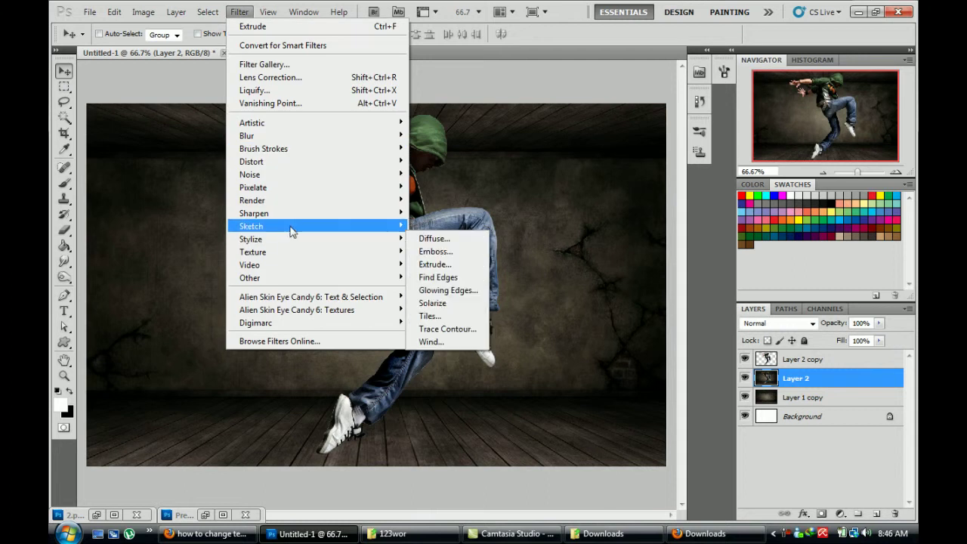
{"action": "mouse_move", "coordinate": [337, 240]}
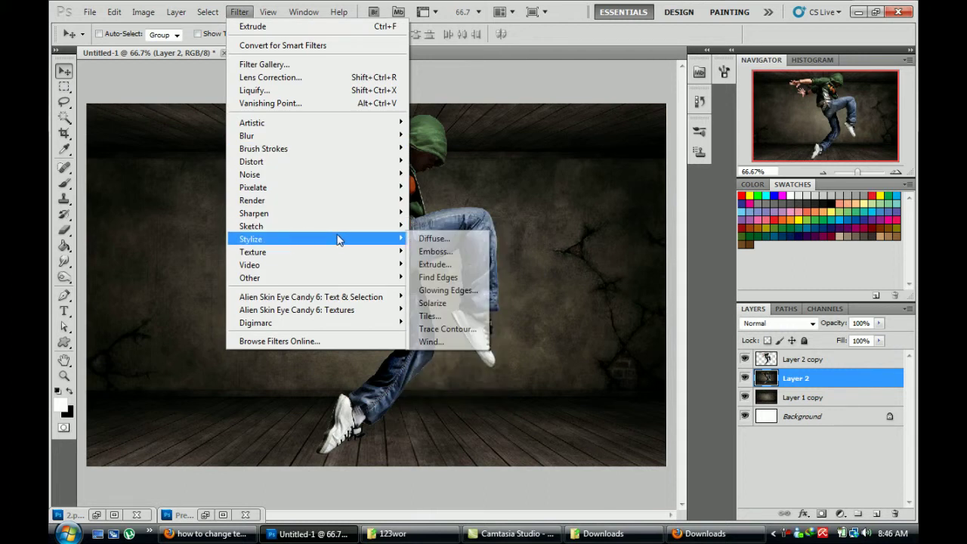
{"action": "left_click", "coordinate": [433, 264]}
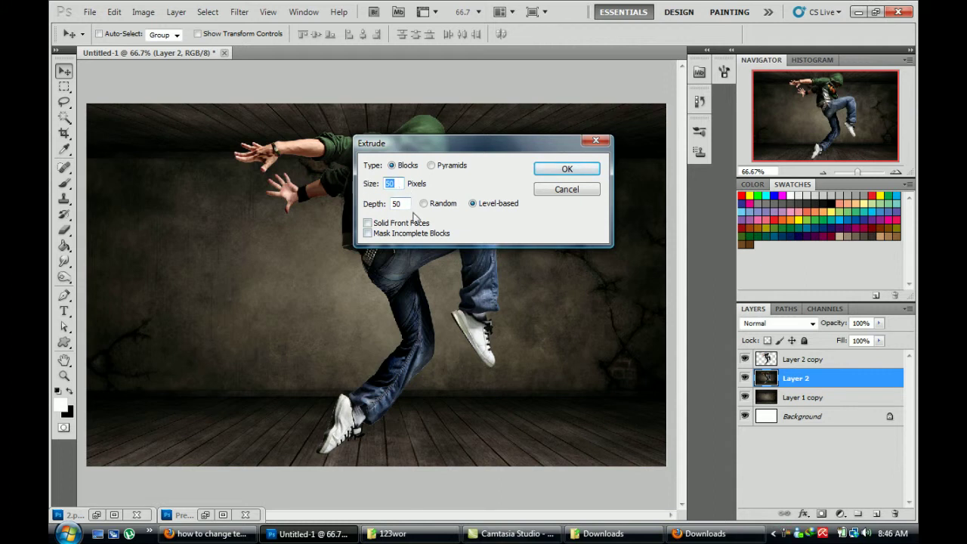
{"action": "left_click", "coordinate": [401, 204]}
{"action": "left_click", "coordinate": [556, 168]}
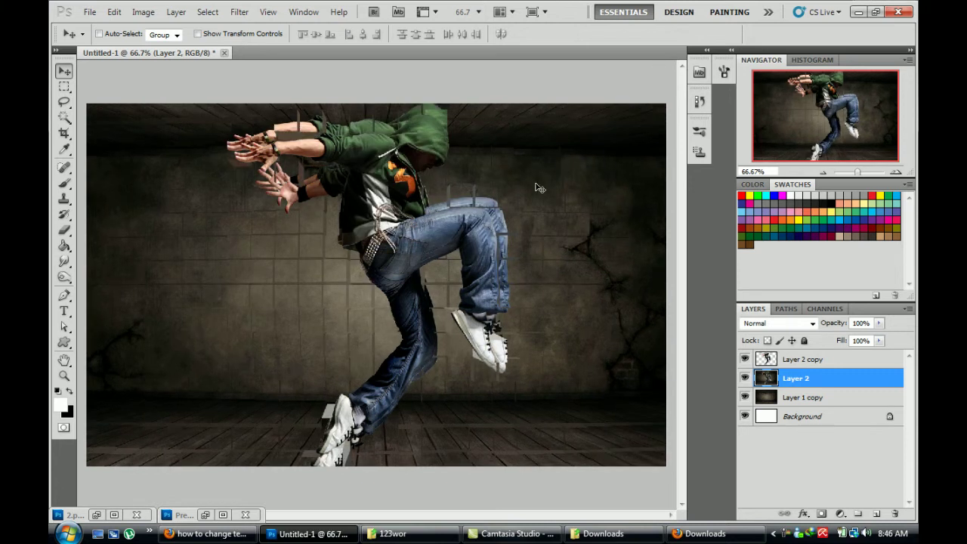
{"action": "left_click", "coordinate": [827, 365]}
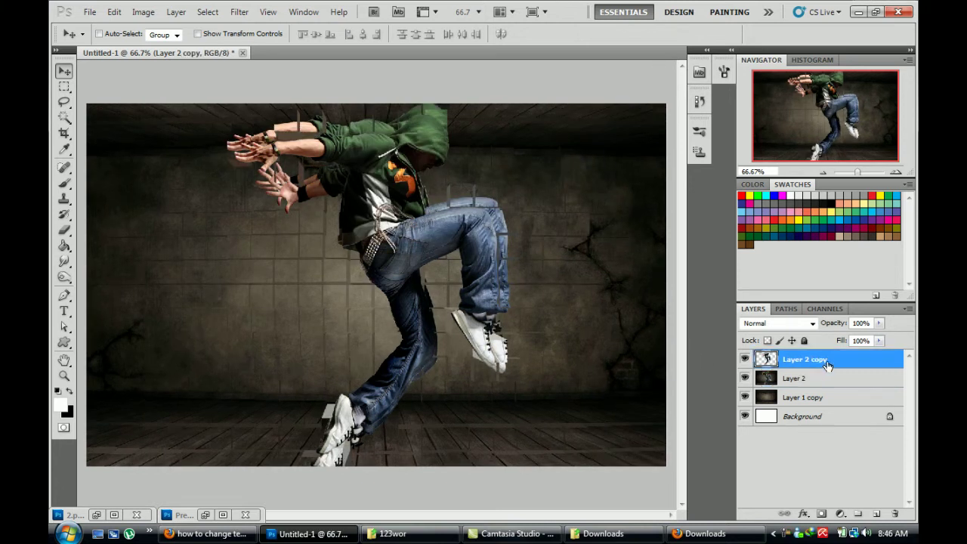
{"action": "left_click_drag", "start_coordinate": [839, 364], "coordinate": [877, 514]}
Apply the Wind filter from the Right to Layer 2 copy three times
{"action": "left_click", "coordinate": [781, 384]}
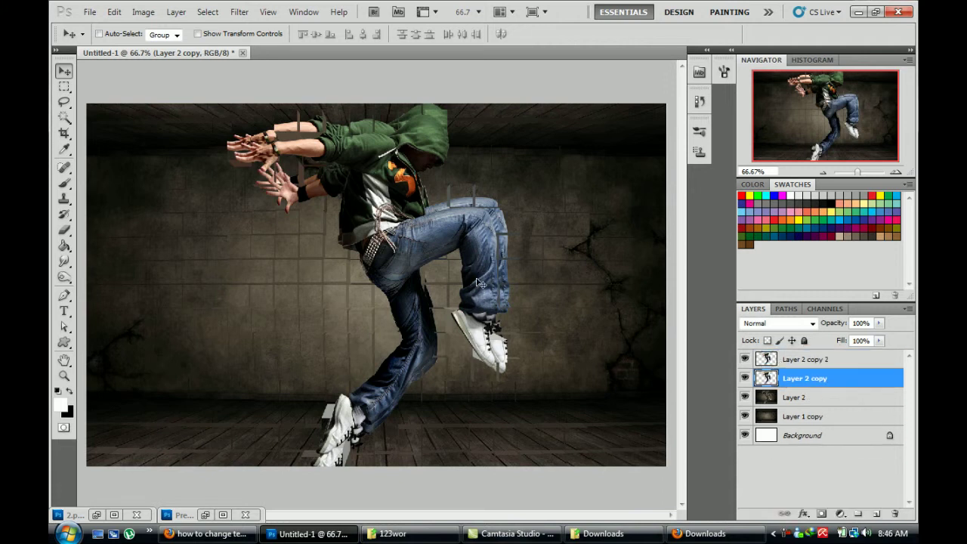
{"action": "left_click", "coordinate": [235, 13]}
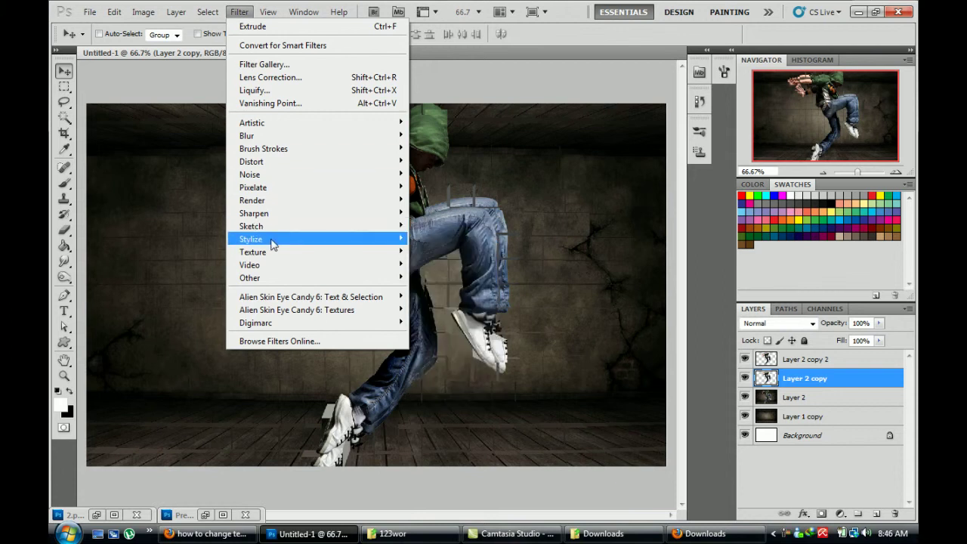
{"action": "mouse_move", "coordinate": [406, 301]}
{"action": "left_click", "coordinate": [429, 341]}
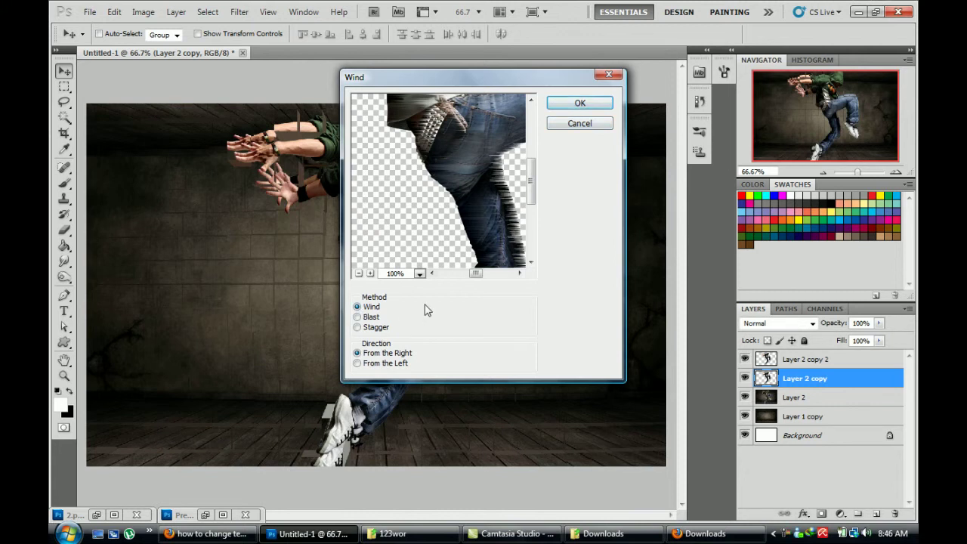
{"action": "left_click", "coordinate": [576, 105]}
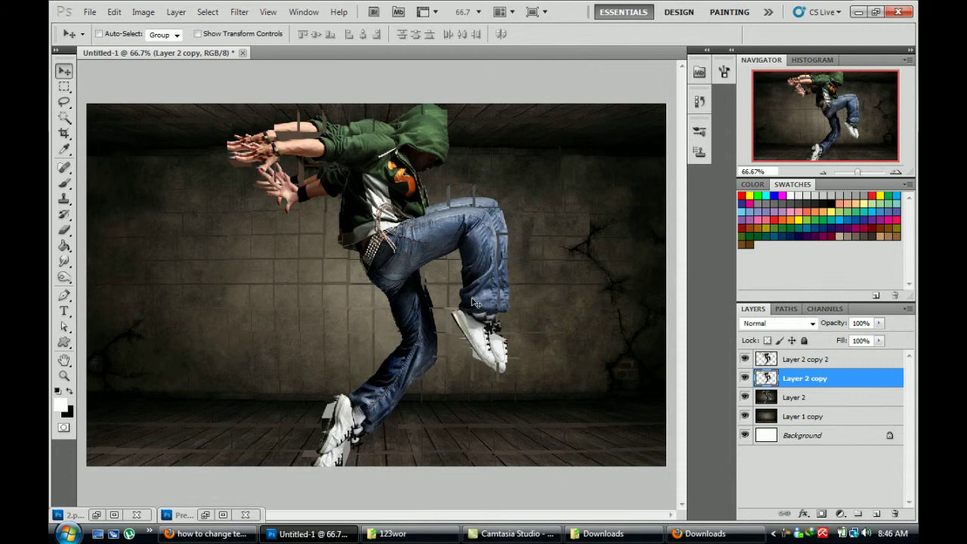
{"action": "left_click", "coordinate": [239, 11]}
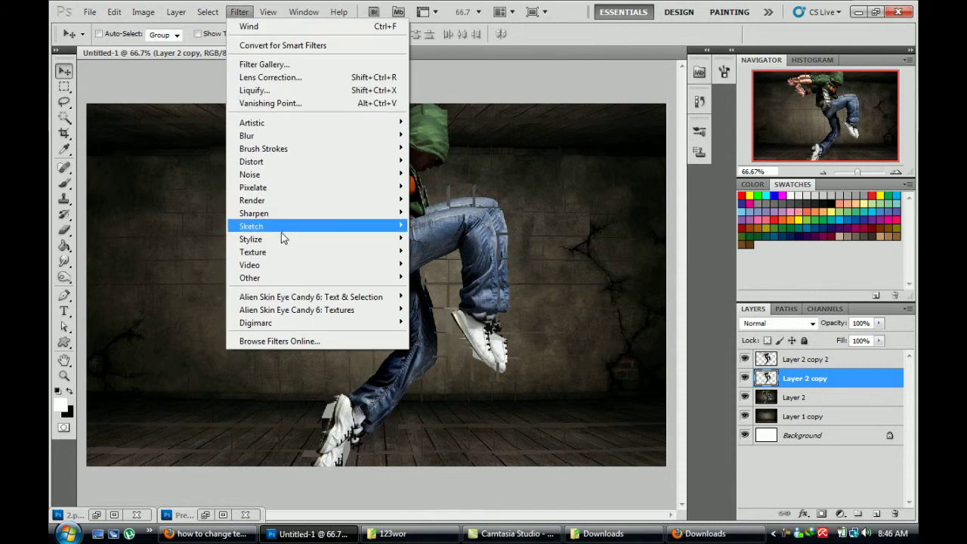
{"action": "mouse_move", "coordinate": [291, 237]}
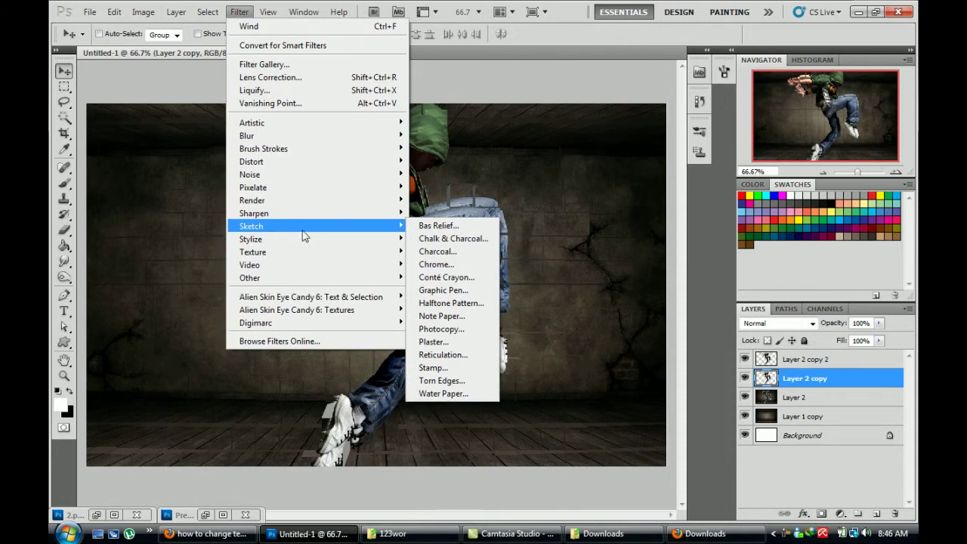
{"action": "mouse_move", "coordinate": [376, 239]}
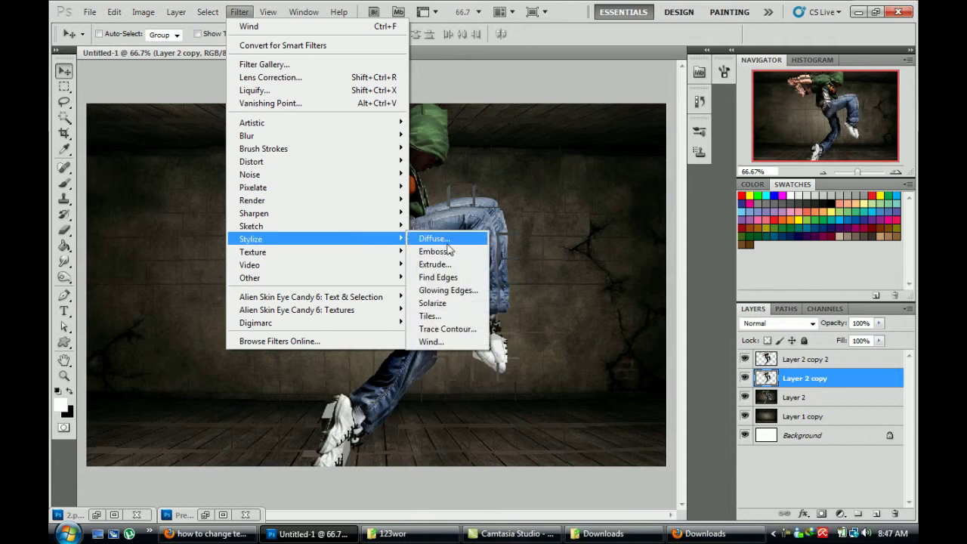
{"action": "left_click", "coordinate": [434, 343]}
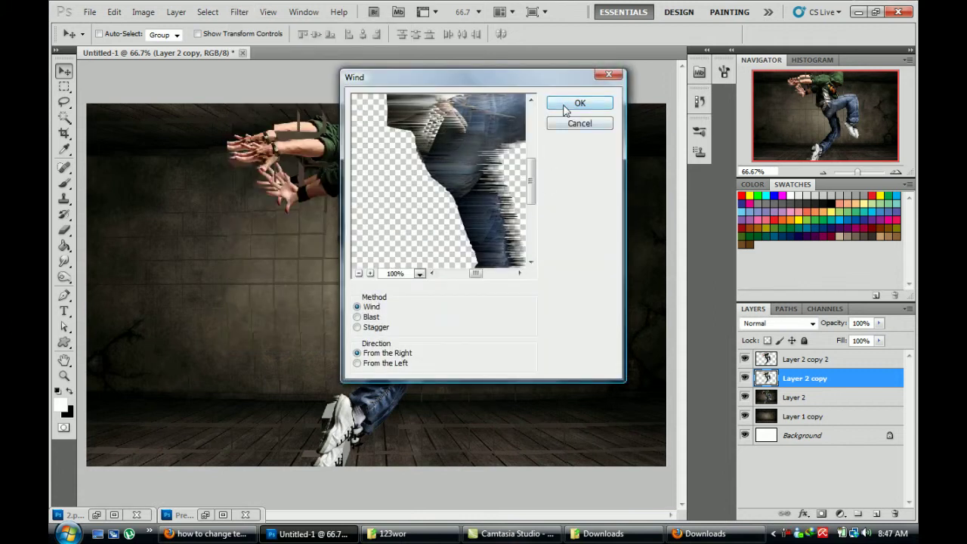
{"action": "left_click", "coordinate": [565, 106]}
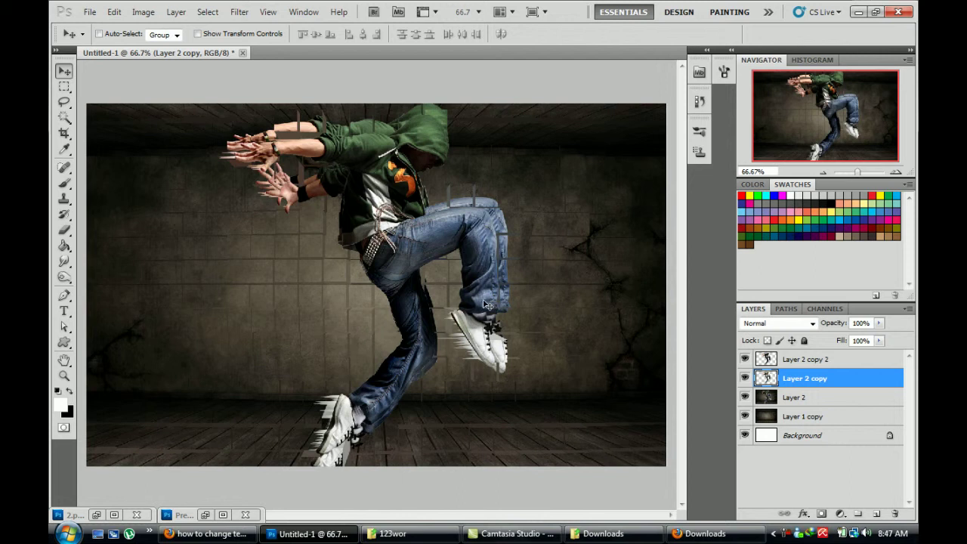
{"action": "key", "text": "ctrl+f"}
{"action": "key", "text": "ctrl+f"}
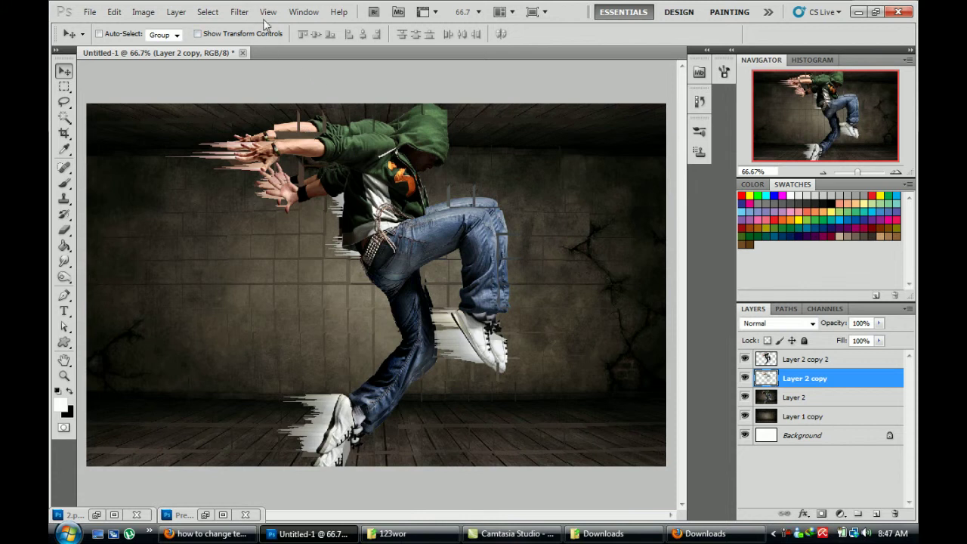
Apply Motion Blur to Layer 2 copy at a 25° angle and 123-pixel distance
{"action": "left_click", "coordinate": [239, 12]}
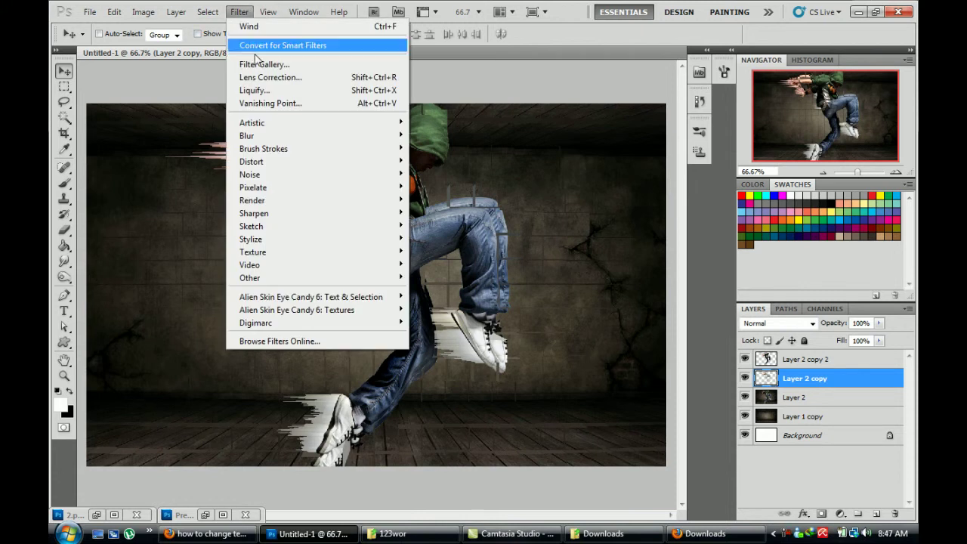
{"action": "mouse_move", "coordinate": [322, 136]}
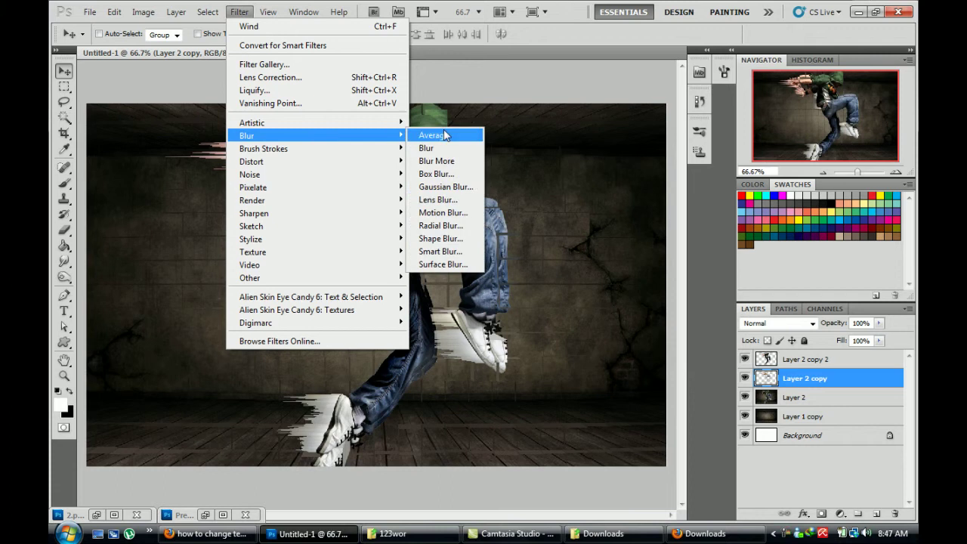
{"action": "left_click", "coordinate": [443, 213]}
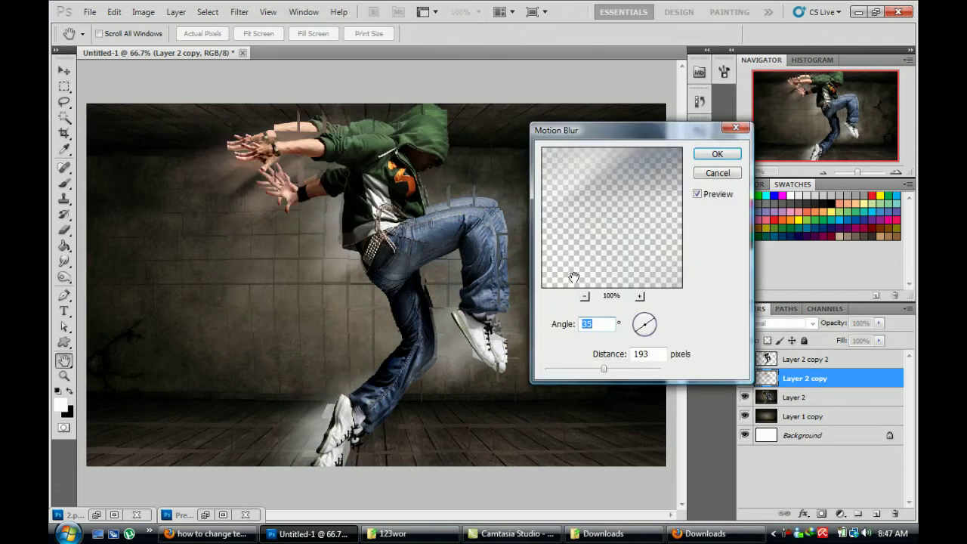
{"action": "left_click_drag", "start_coordinate": [593, 370], "coordinate": [589, 370]}
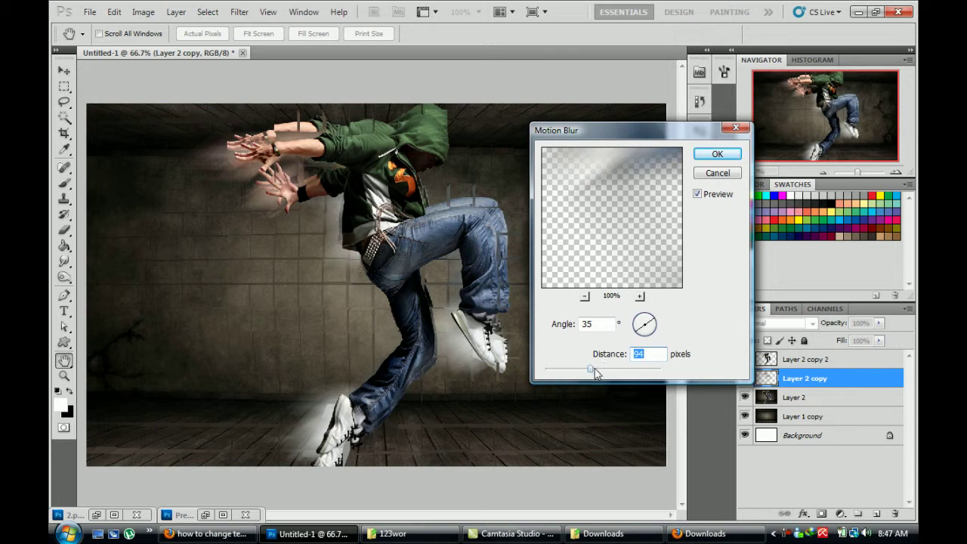
{"action": "left_click_drag", "start_coordinate": [595, 371], "coordinate": [595, 369]}
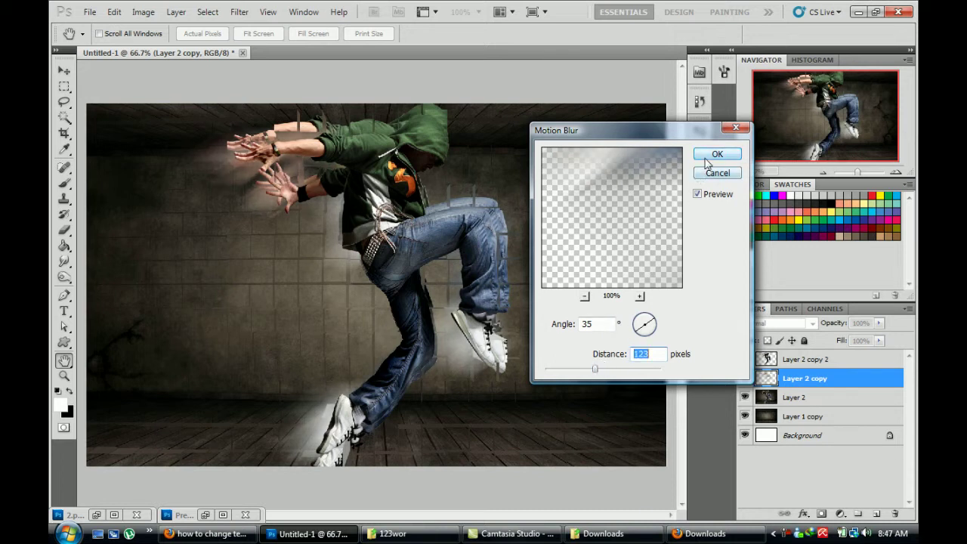
{"action": "left_click", "coordinate": [605, 323]}
{"action": "key", "text": "Down"}
{"action": "key", "text": "Down"}
{"action": "key", "text": "Down"}
{"action": "key", "text": "Down"}
{"action": "key", "text": "Down"}
{"action": "key", "text": "Down"}
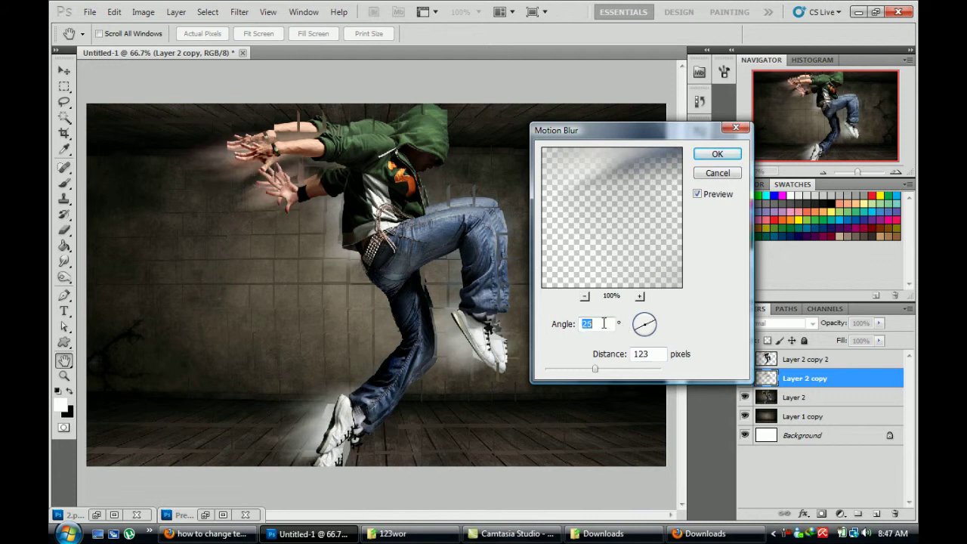
{"action": "left_click", "coordinate": [717, 154]}
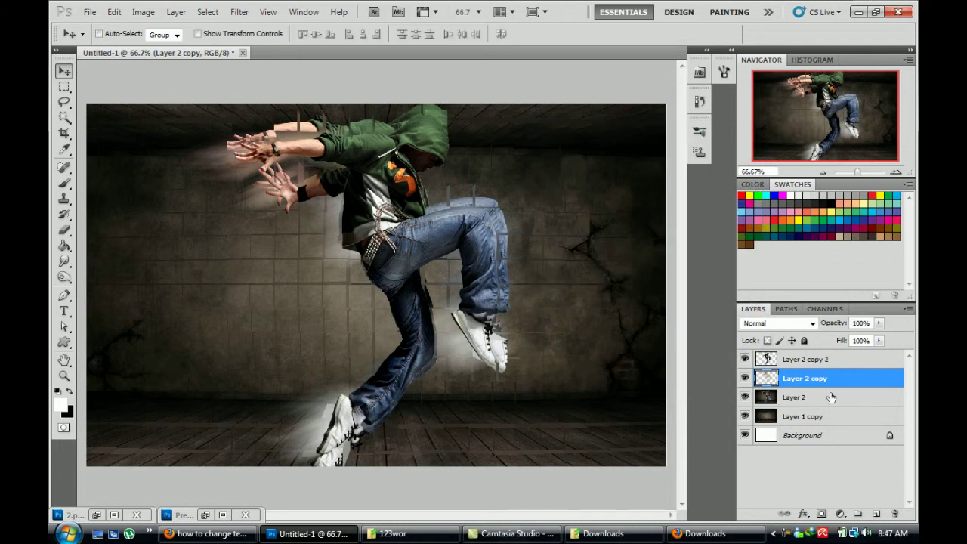
Duplicate Layer 2 copy, move the new copy to the top, and set it to Color Dodge
{"action": "left_click_drag", "start_coordinate": [834, 380], "coordinate": [873, 477]}
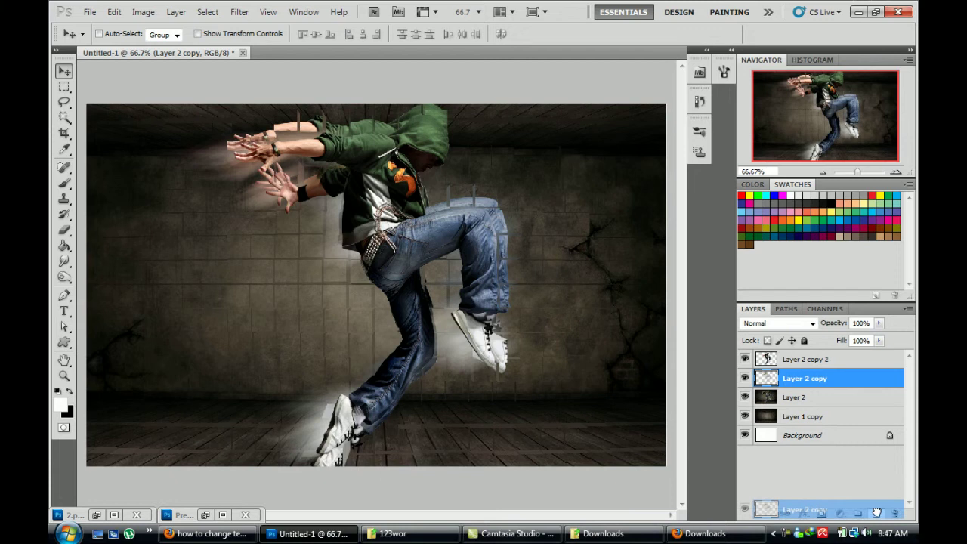
{"action": "left_click_drag", "start_coordinate": [876, 512], "coordinate": [877, 512]}
{"action": "left_click_drag", "start_coordinate": [810, 378], "coordinate": [809, 358]}
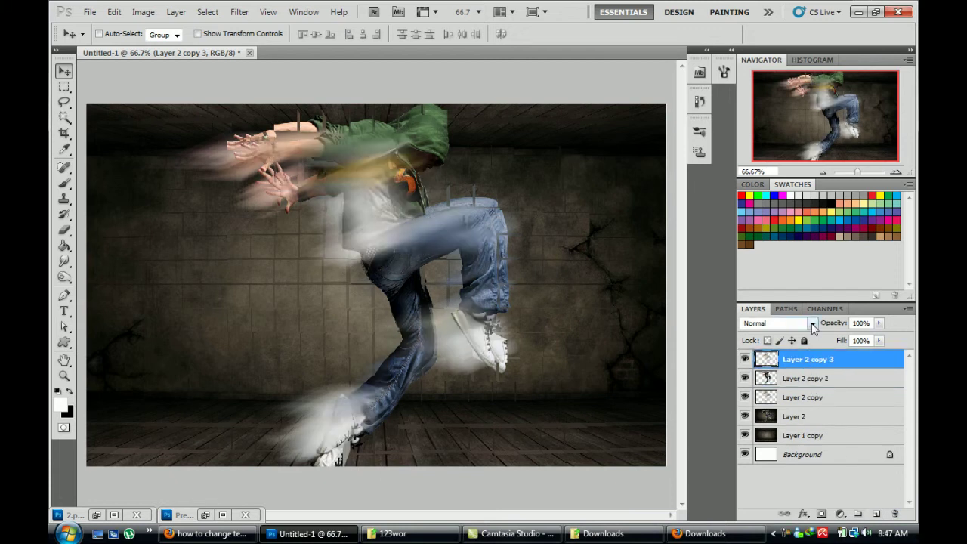
{"action": "left_click", "coordinate": [810, 324]}
{"action": "left_click", "coordinate": [762, 126]}
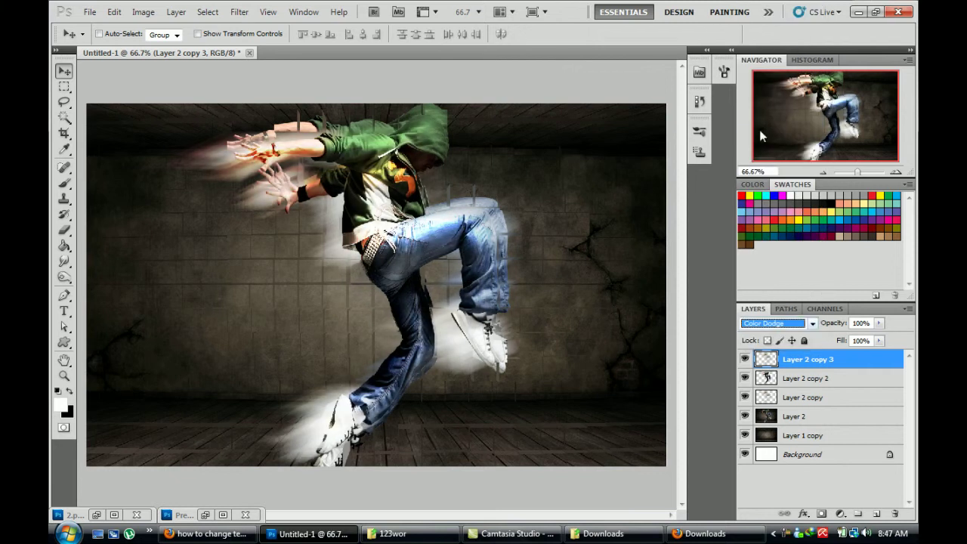
Try Hard Mix and Pin Light on Layer 2 copy, settling on Overlay
{"action": "left_click", "coordinate": [836, 399]}
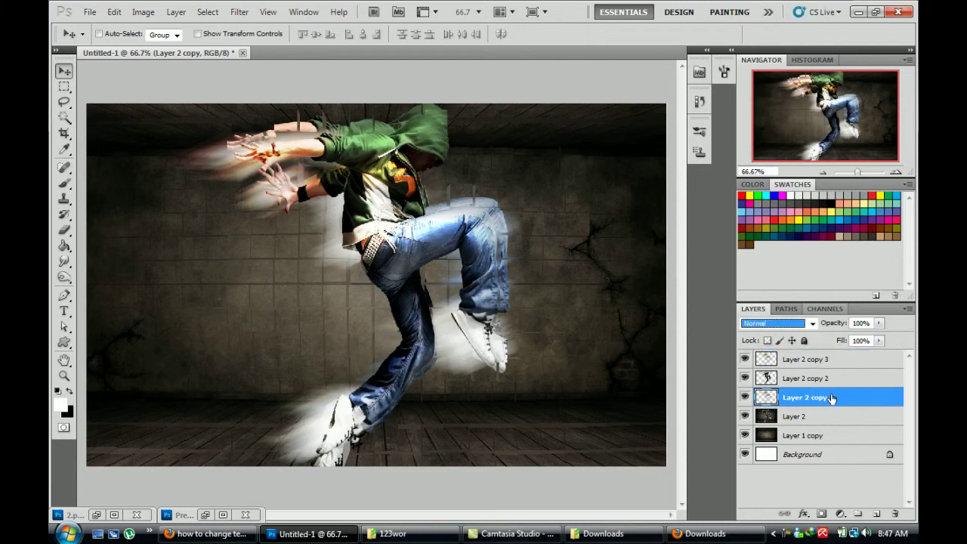
{"action": "left_click", "coordinate": [797, 325]}
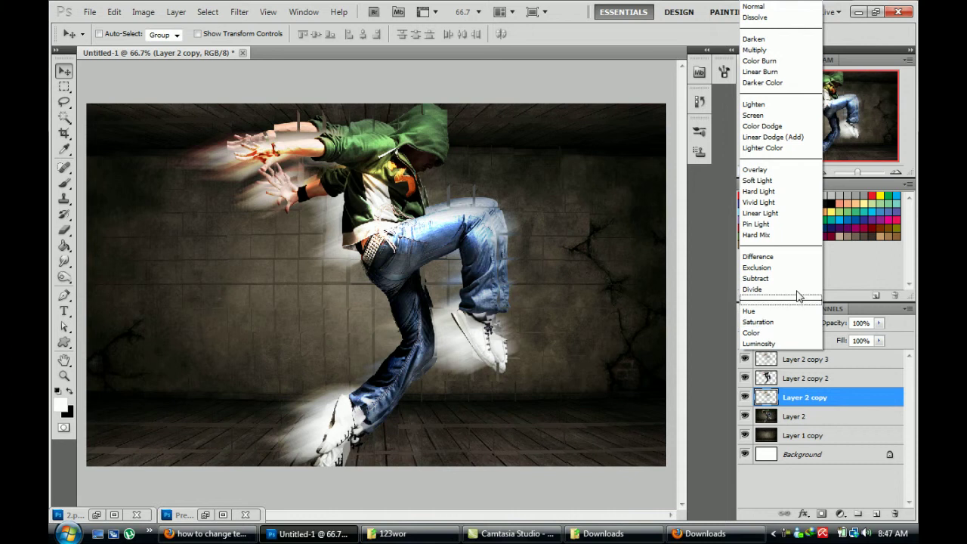
{"action": "left_click", "coordinate": [782, 234]}
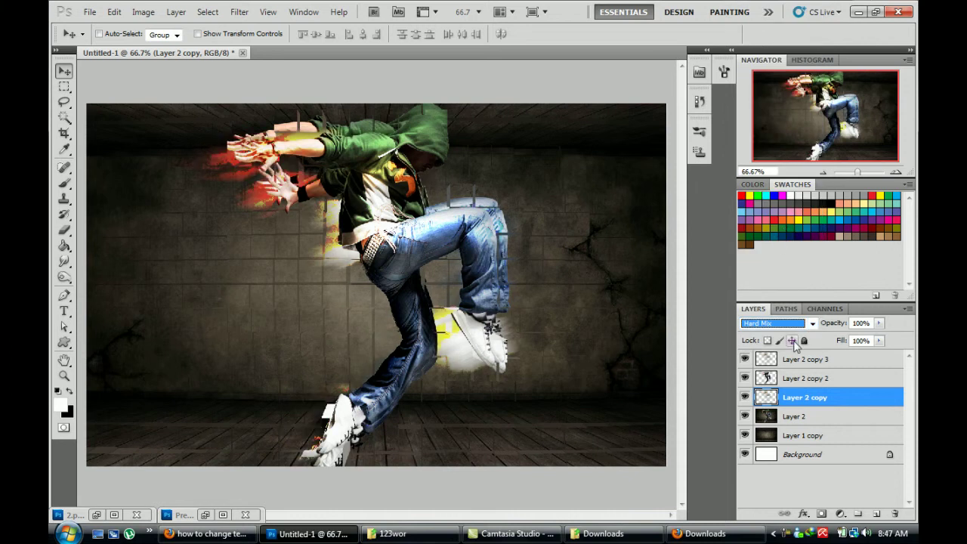
{"action": "key", "text": "Up"}
{"action": "key", "text": "Up"}
{"action": "key", "text": "Up"}
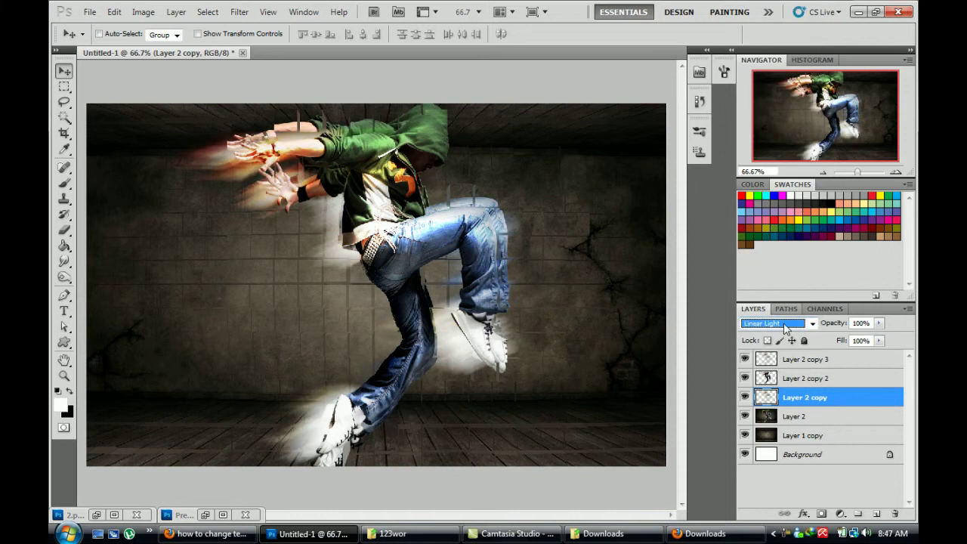
{"action": "key", "text": "Up"}
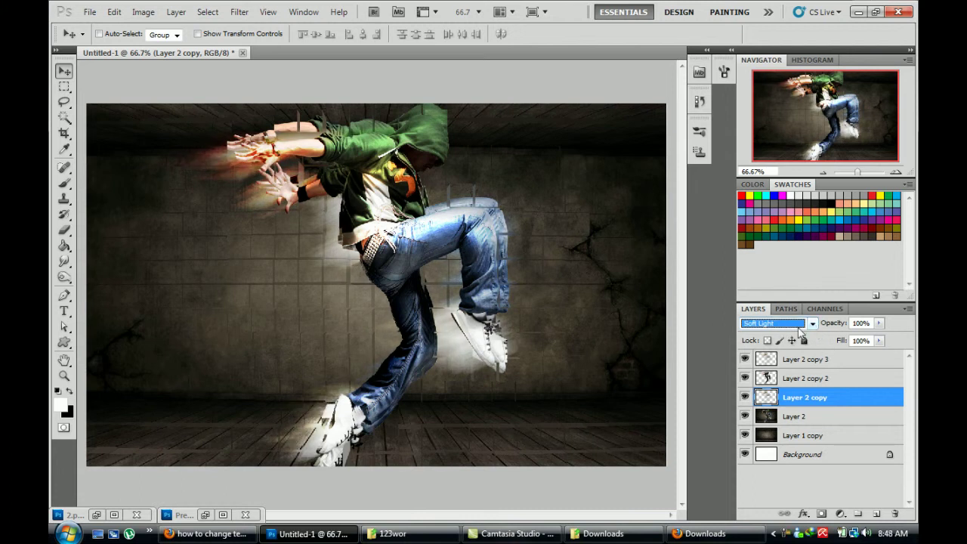
{"action": "left_click", "coordinate": [813, 324]}
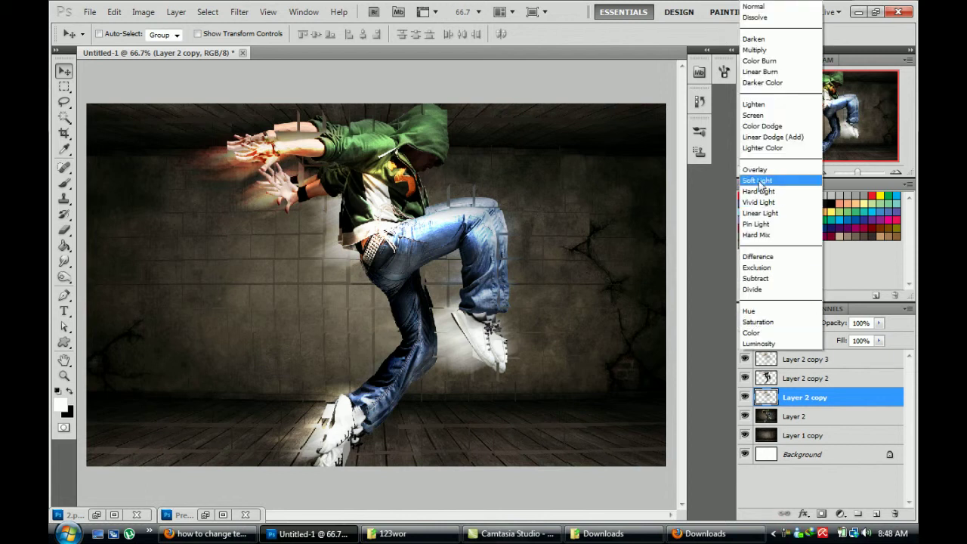
{"action": "left_click", "coordinate": [758, 170]}
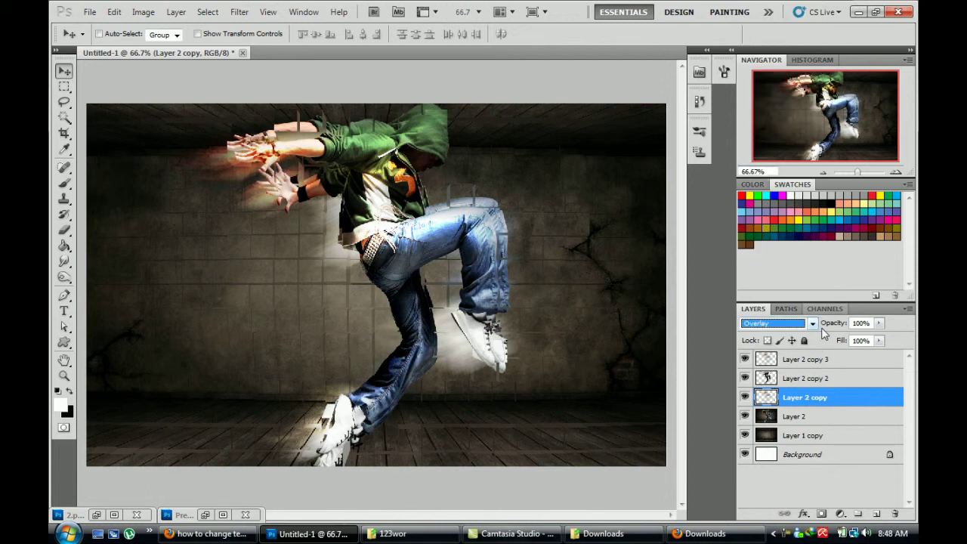
Recheck Layer 2 copy 3's blend mode, keeping Color Dodge
{"action": "left_click", "coordinate": [803, 360]}
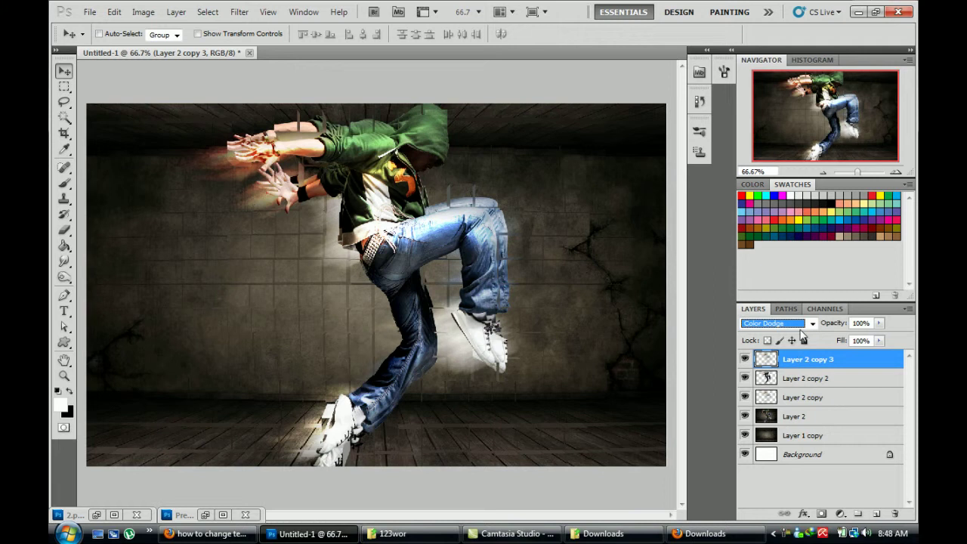
{"action": "left_click", "coordinate": [808, 325]}
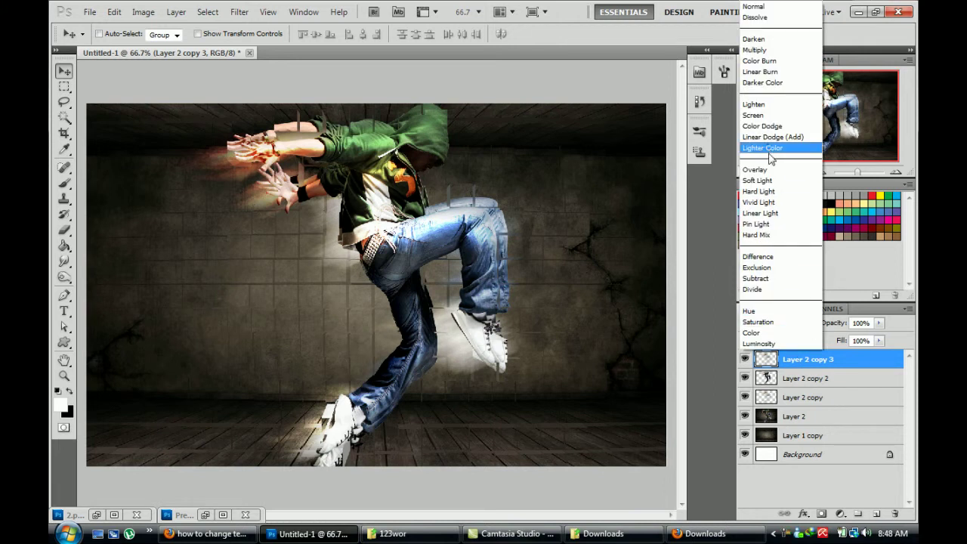
{"action": "left_click", "coordinate": [871, 466]}
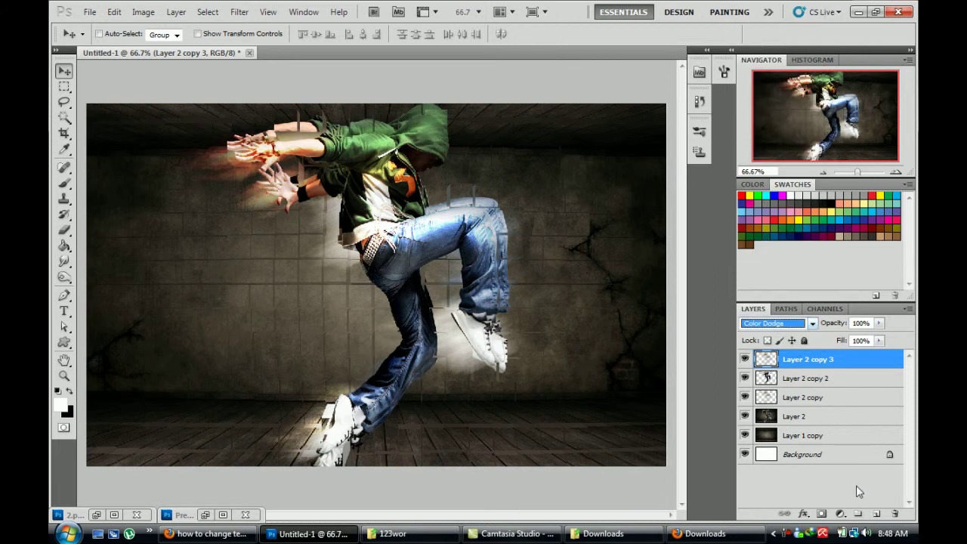
Clip Layer 2 copy 3 to Layer 2 copy 2 and review Layer 2 copy's blend mode
{"action": "right_click", "coordinate": [818, 367]}
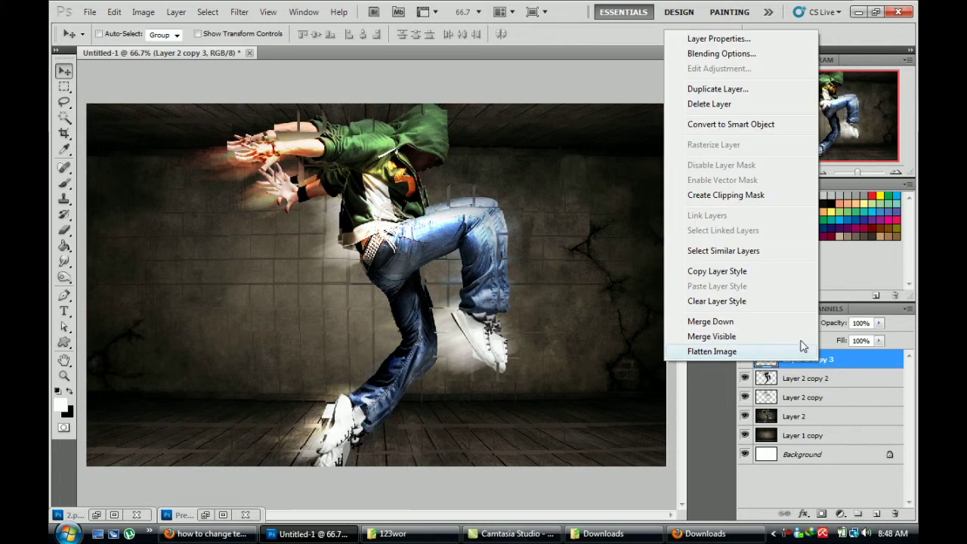
{"action": "left_click", "coordinate": [747, 195]}
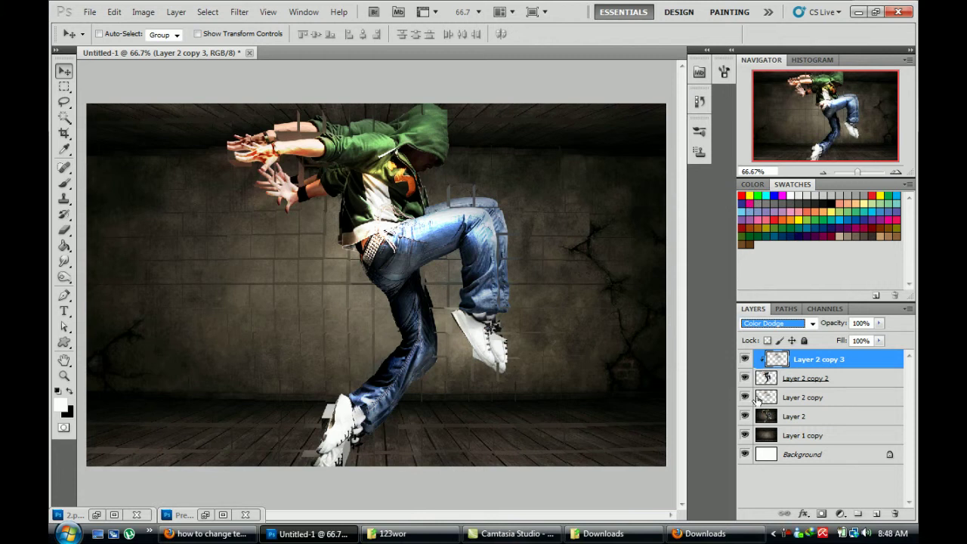
{"action": "left_click", "coordinate": [766, 398]}
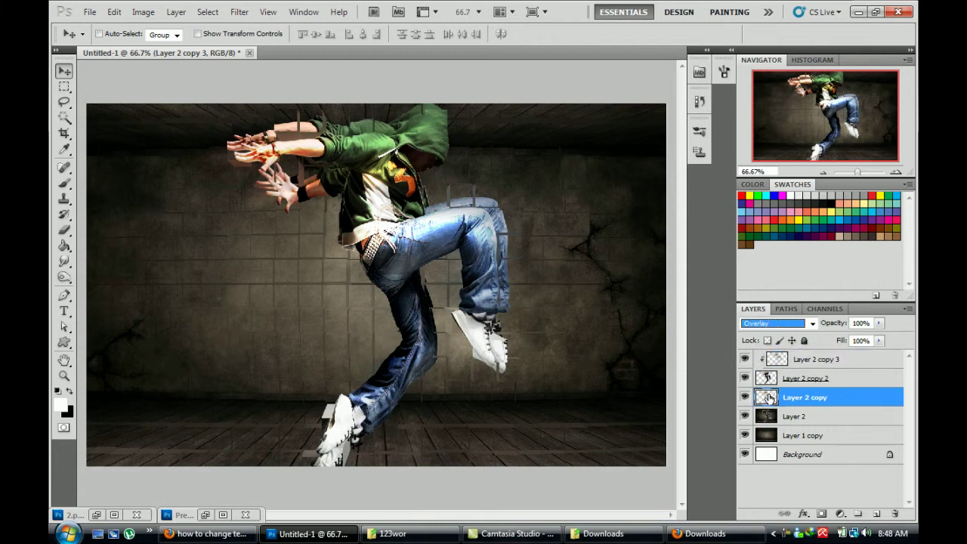
{"action": "left_click", "coordinate": [769, 325]}
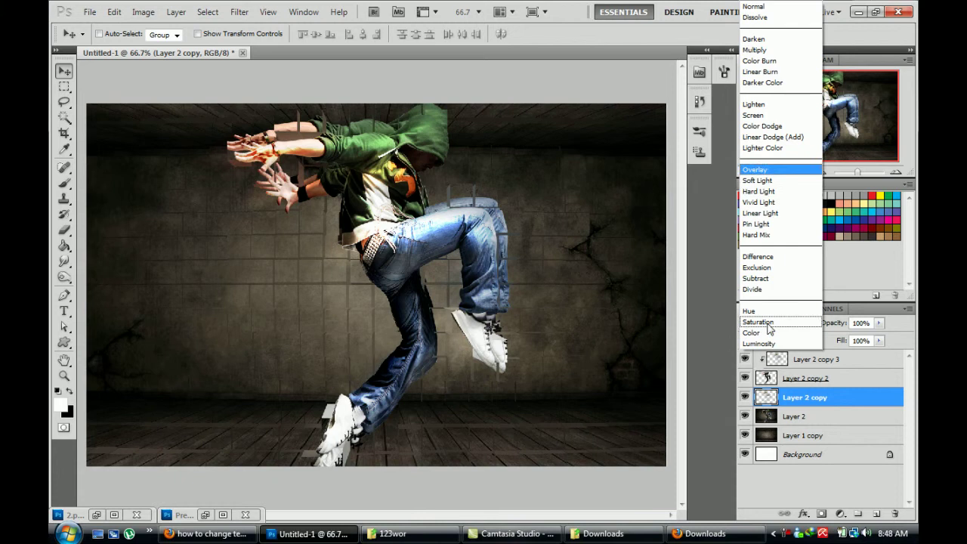
{"action": "left_click", "coordinate": [755, 170]}
Deselect all layers, then reselect Layer 2 copy 3 at the top of the stack
{"action": "scroll", "coordinate": [778, 324], "scroll_direction": "up", "scroll_amount": 2}
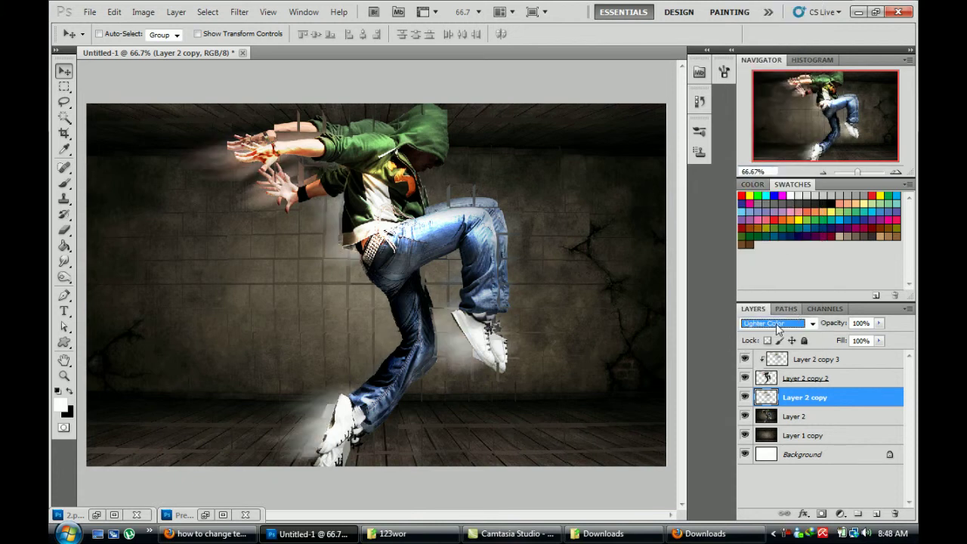
{"action": "scroll", "coordinate": [776, 323], "scroll_direction": "up", "scroll_amount": 1}
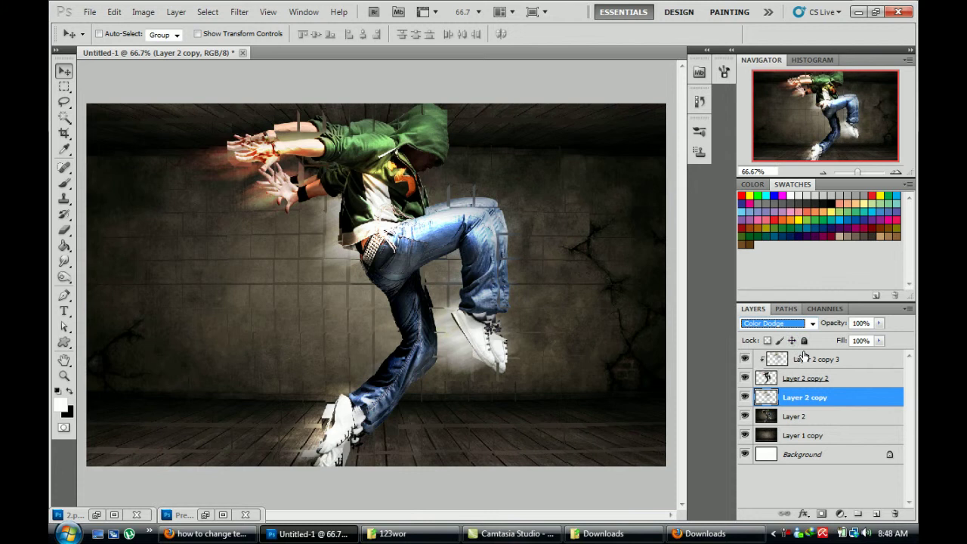
{"action": "left_click", "coordinate": [820, 485]}
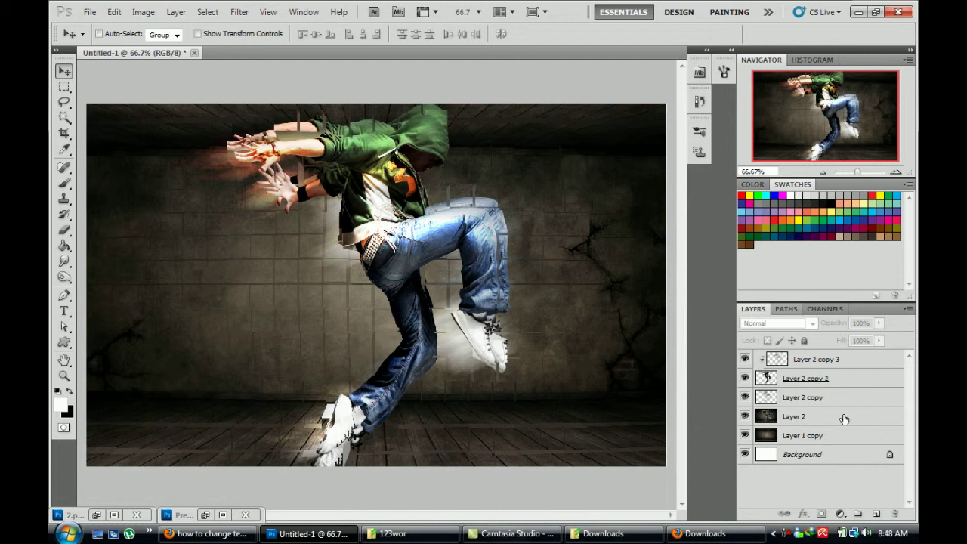
{"action": "left_click", "coordinate": [859, 361]}
On a new layer, paint soft white glow strokes over the jeans, lower leg and hood
{"action": "left_click", "coordinate": [877, 514]}
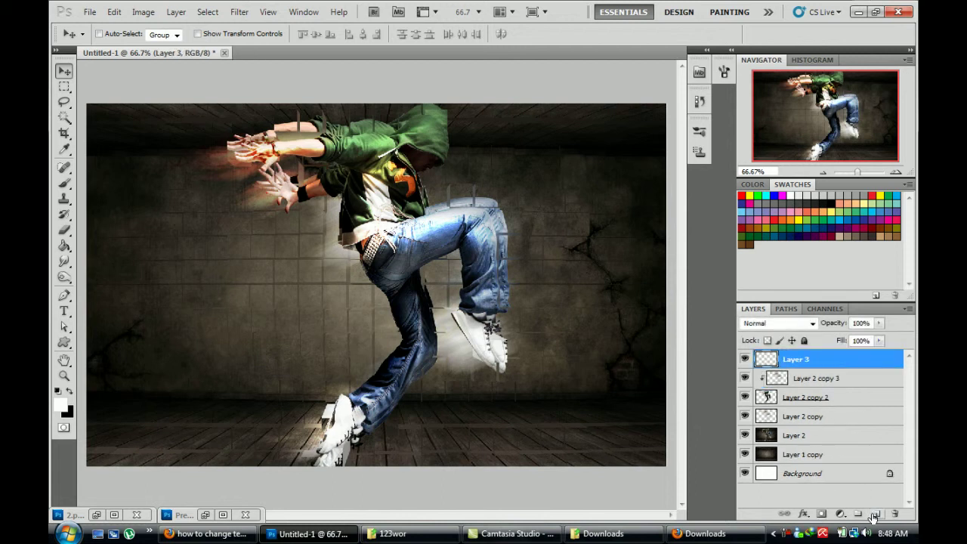
{"action": "left_click", "coordinate": [64, 184]}
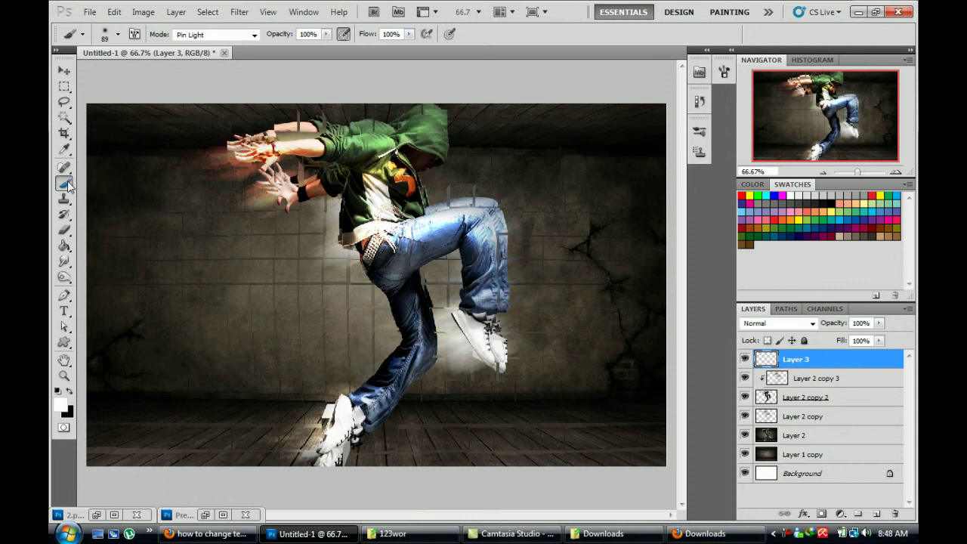
{"action": "mouse_move", "coordinate": [393, 223]}
{"action": "left_mouse_down"}
{"action": "mouse_move", "coordinate": [442, 222]}
{"action": "mouse_move", "coordinate": [474, 237]}
{"action": "mouse_move", "coordinate": [478, 299]}
{"action": "left_mouse_up"}
{"action": "left_click_drag", "start_coordinate": [411, 369], "coordinate": [348, 420]}
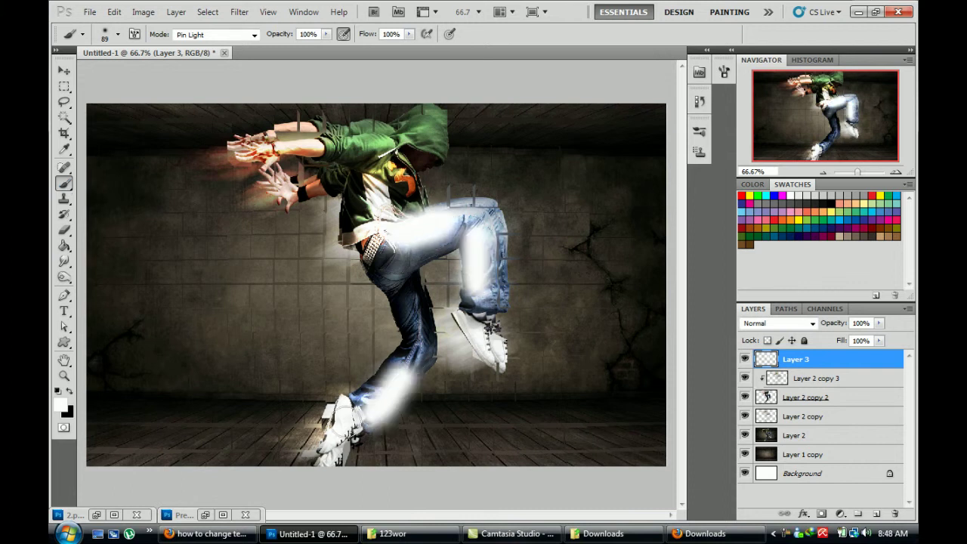
{"action": "left_click", "coordinate": [430, 136]}
Try Color Dodge on Layer 3, then settle on Overlay to soften the glow
{"action": "left_click", "coordinate": [779, 323]}
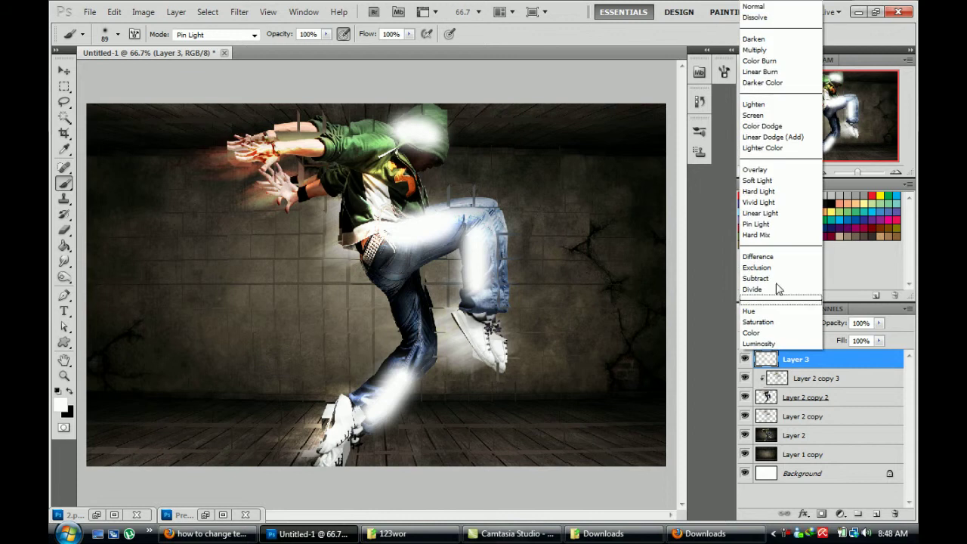
{"action": "left_click", "coordinate": [758, 126]}
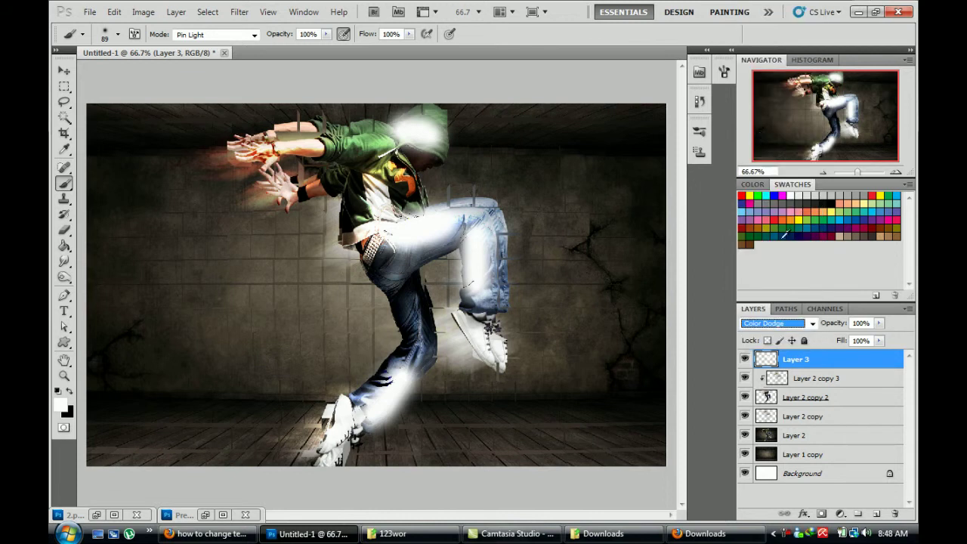
{"action": "left_click", "coordinate": [814, 326]}
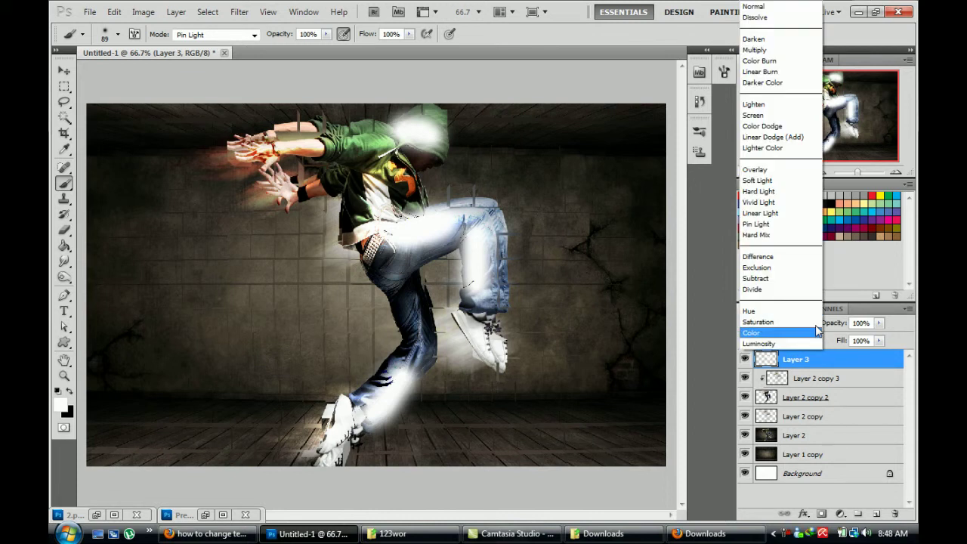
{"action": "left_click", "coordinate": [762, 167]}
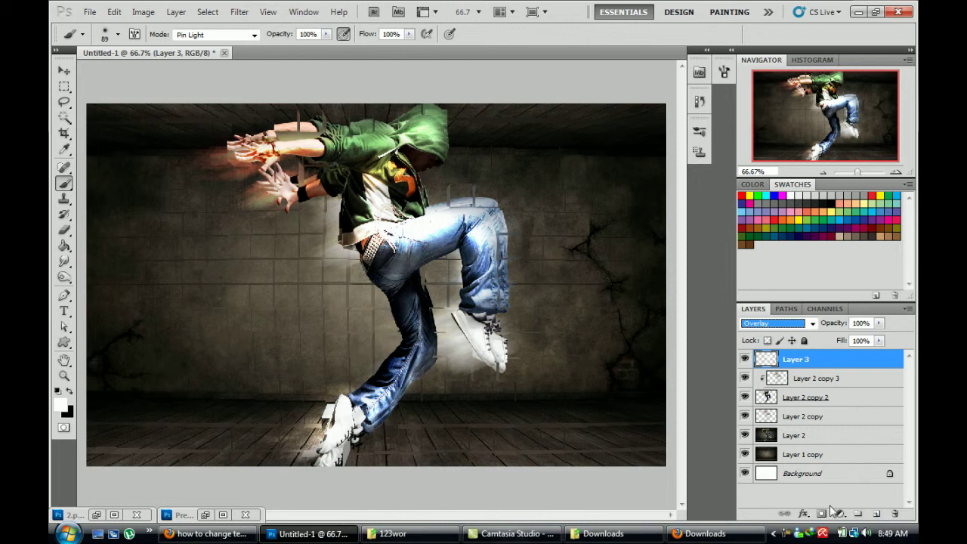
Move Layer 3 through Layer 1 copy into a new Group 1, collapse it and deselect
{"action": "left_click", "coordinate": [857, 514]}
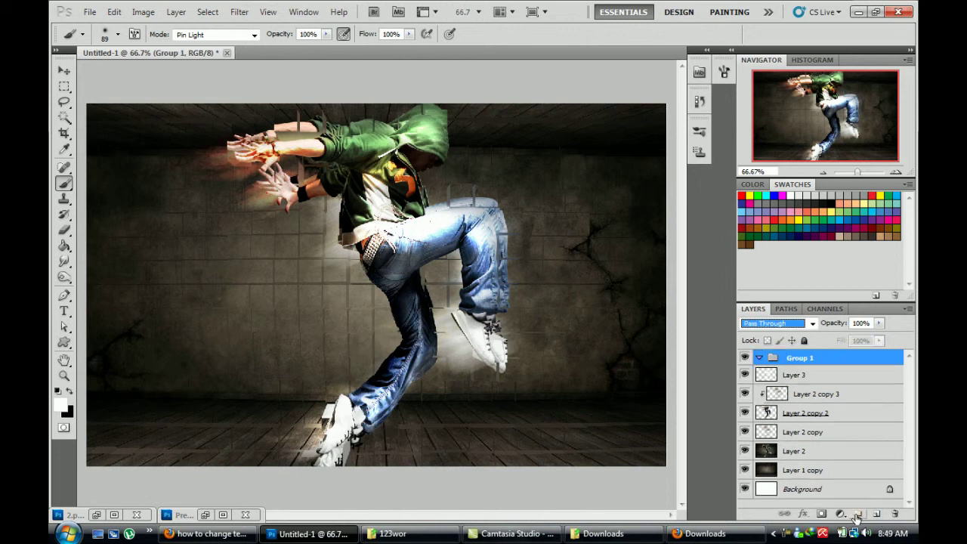
{"action": "left_click", "coordinate": [805, 378]}
{"action": "left_click", "coordinate": [817, 473], "text": "shift"}
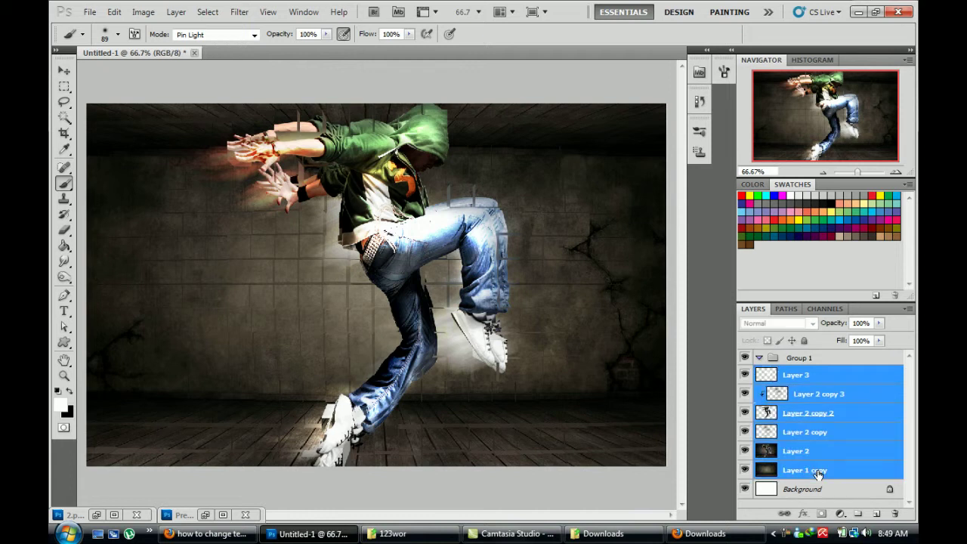
{"action": "left_click_drag", "start_coordinate": [803, 373], "coordinate": [806, 362]}
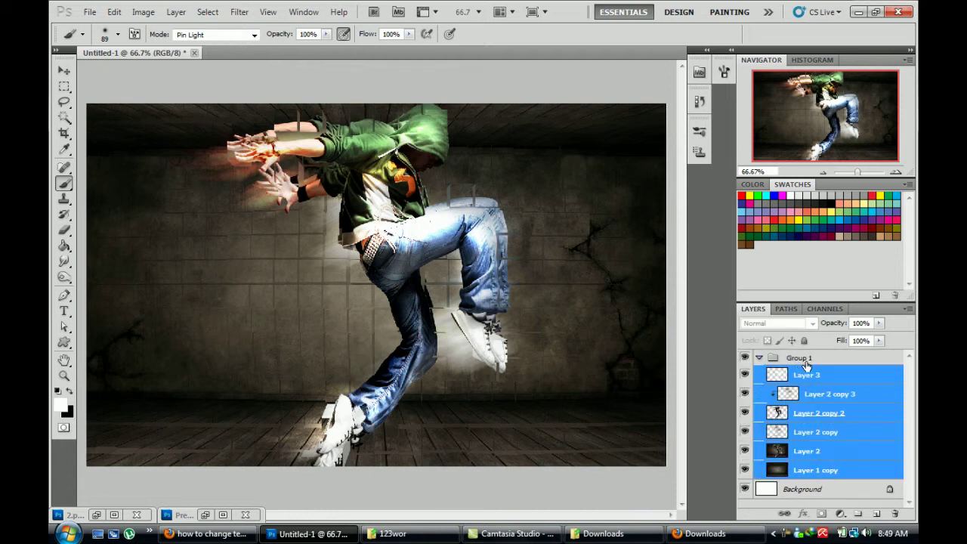
{"action": "left_click", "coordinate": [760, 358]}
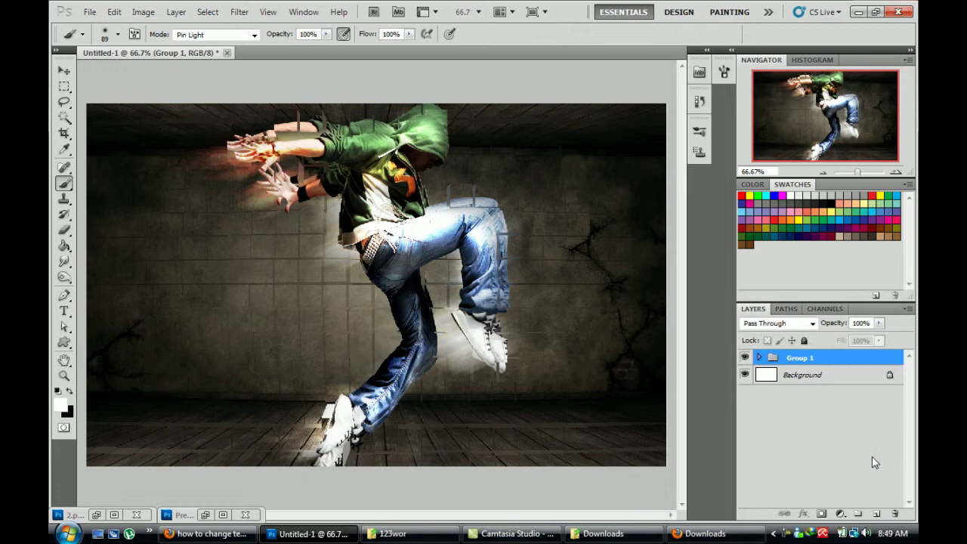
{"action": "left_click", "coordinate": [833, 453]}
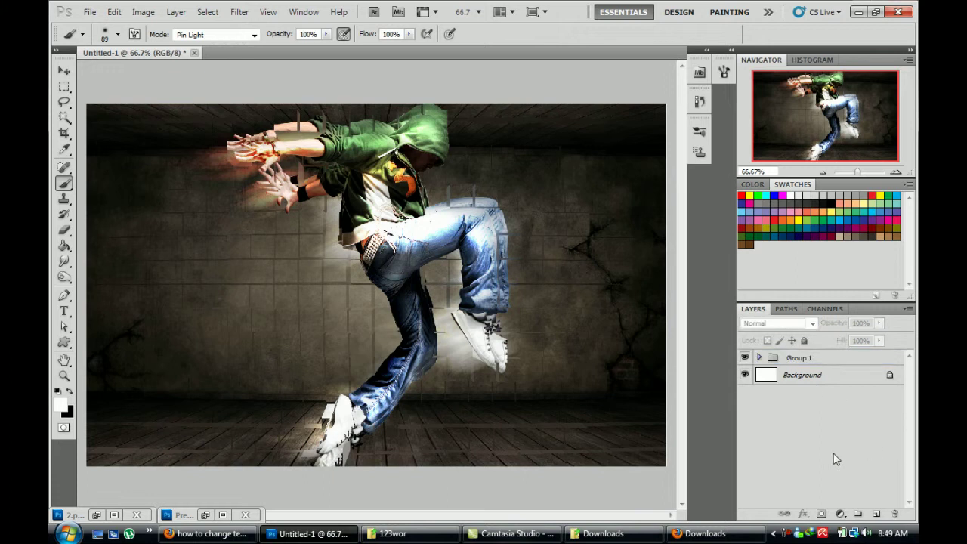
{"action": "left_click", "coordinate": [64, 310]}
Start a text entry at the lower left, adjust the font size and type 'Step up'
{"action": "left_click", "coordinate": [200, 343]}
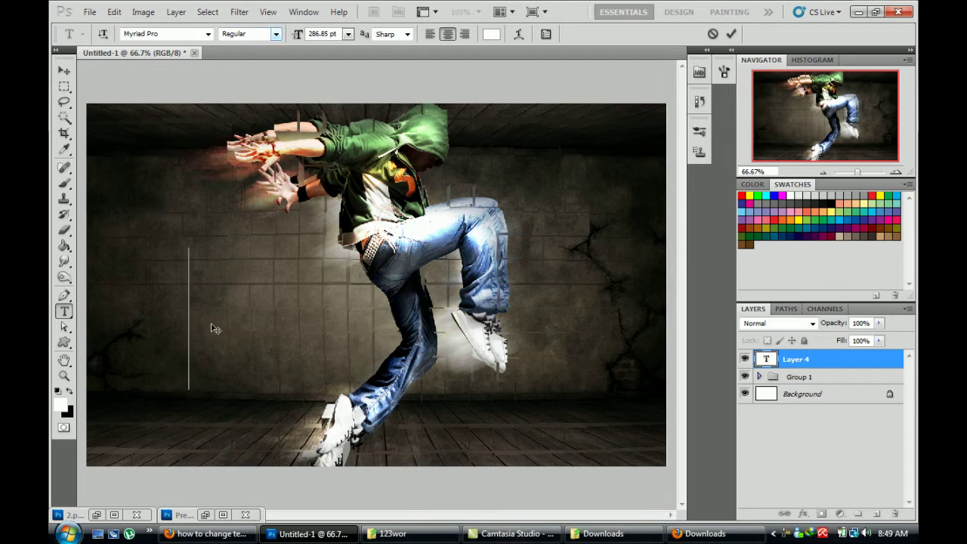
{"action": "left_click", "coordinate": [326, 33]}
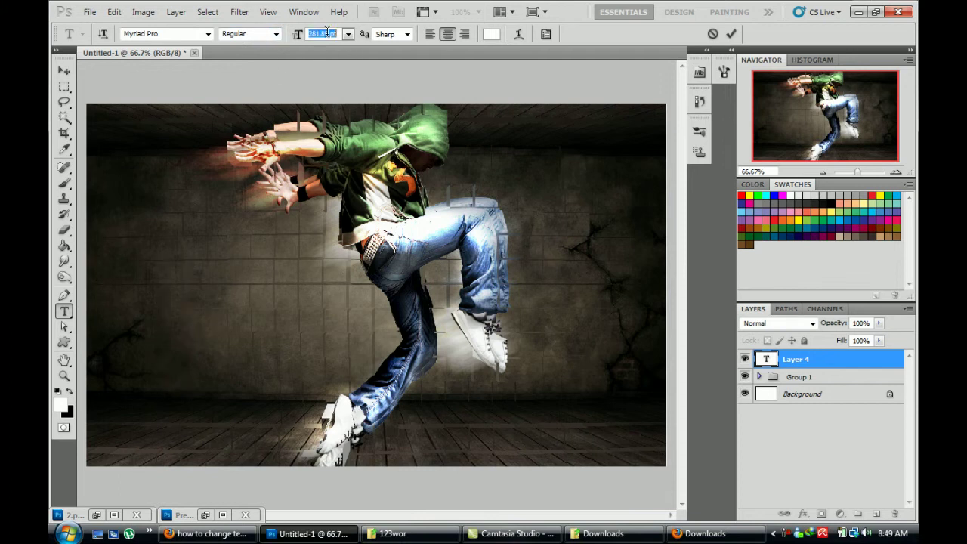
{"action": "scroll", "coordinate": [326, 34], "scroll_direction": "down", "scroll_amount": 5}
{"action": "key", "text": "Return"}
{"action": "type", "text": "Ste"}
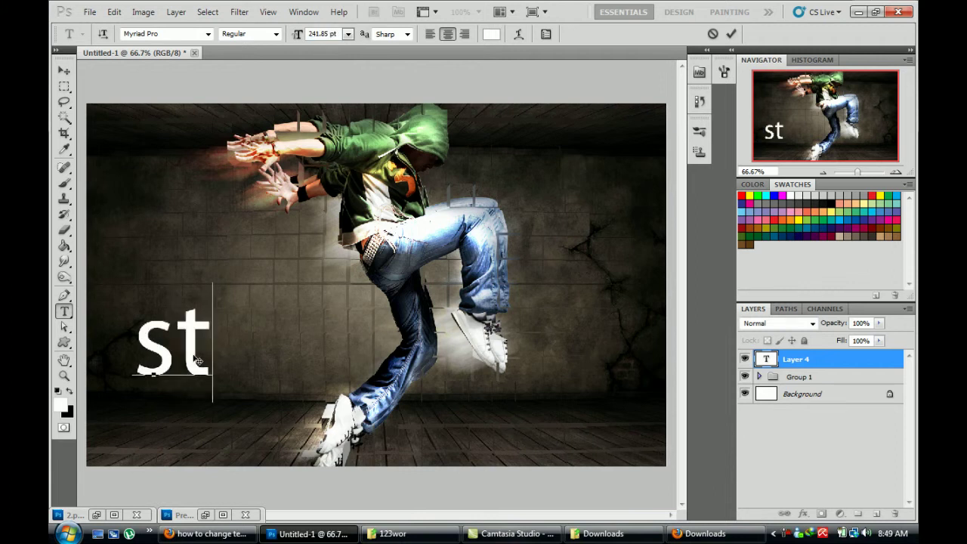
{"action": "type", "text": "p u"}
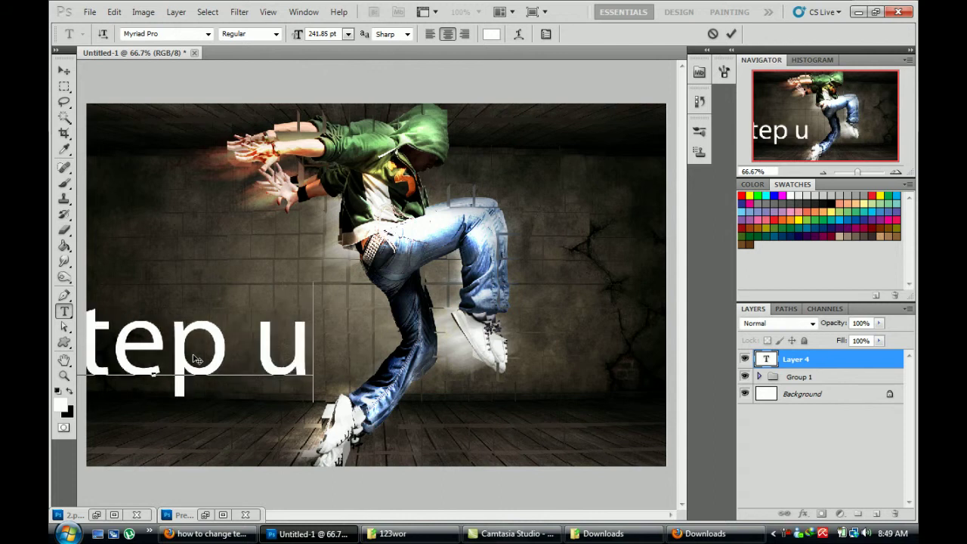
{"action": "type", "text": "p"}
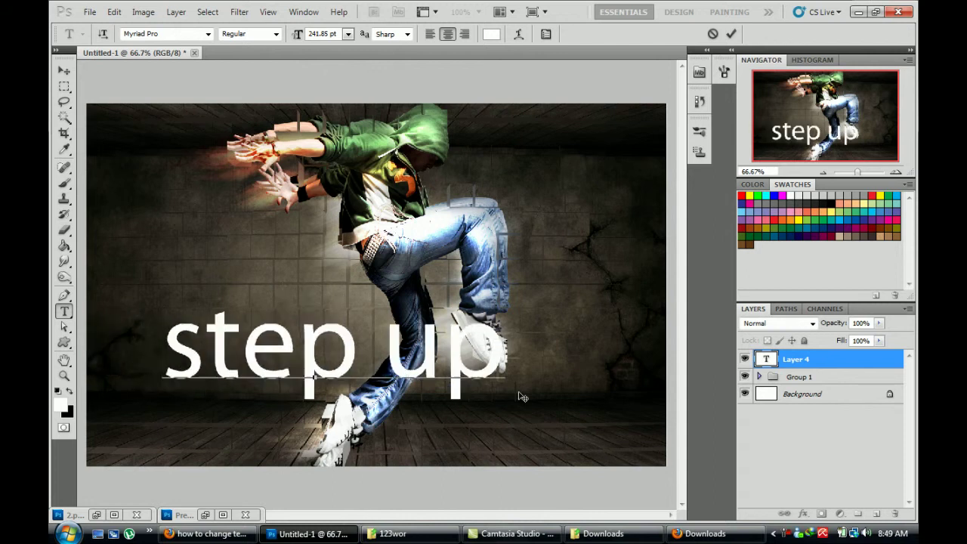
Change the text's font style to Bold Italic, then to Semibold
{"action": "left_click_drag", "start_coordinate": [518, 395], "coordinate": [190, 61]}
{"action": "left_click", "coordinate": [239, 33]}
{"action": "type", "text": "Bold Italic"}
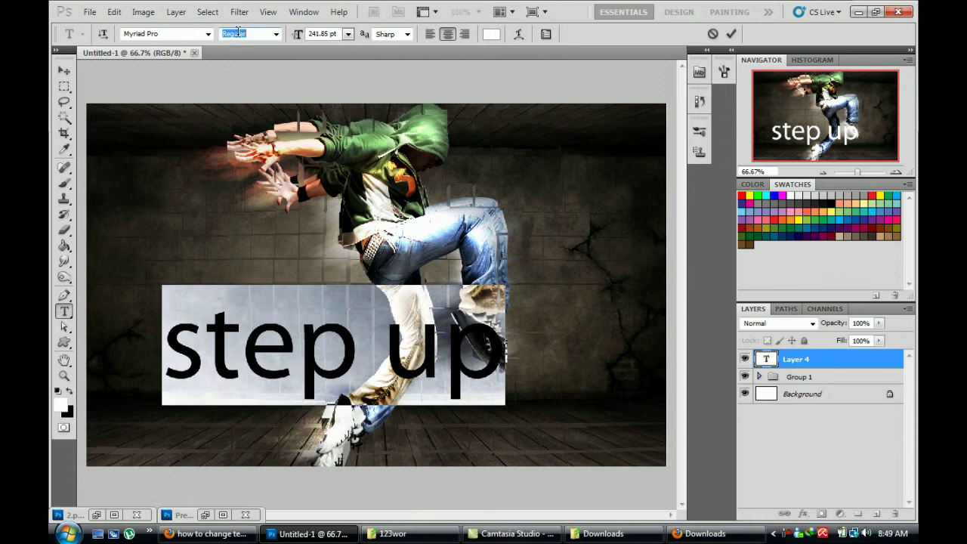
{"action": "key", "text": "Return"}
{"action": "type", "text": "Semibold"}
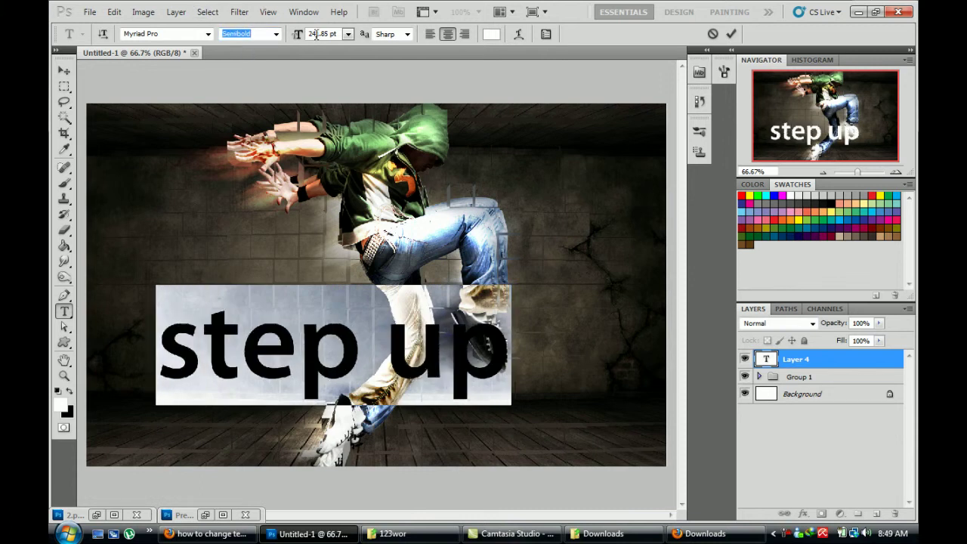
{"action": "key", "text": "Tab"}
Shrink the text to 163.85 pt and shift it further left
{"action": "key", "text": "shift+Down"}
{"action": "key", "text": "shift+Down"}
{"action": "key", "text": "shift+Down"}
{"action": "key", "text": "shift+Down"}
{"action": "key", "text": "shift+Down"}
{"action": "key", "text": "shift+Down"}
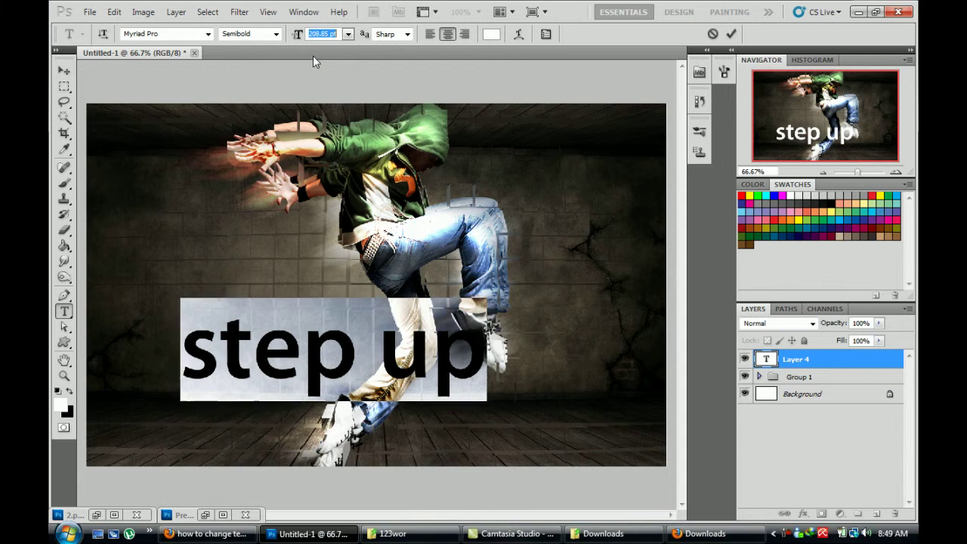
{"action": "key", "text": "shift+Down"}
{"action": "key", "text": "shift+Down"}
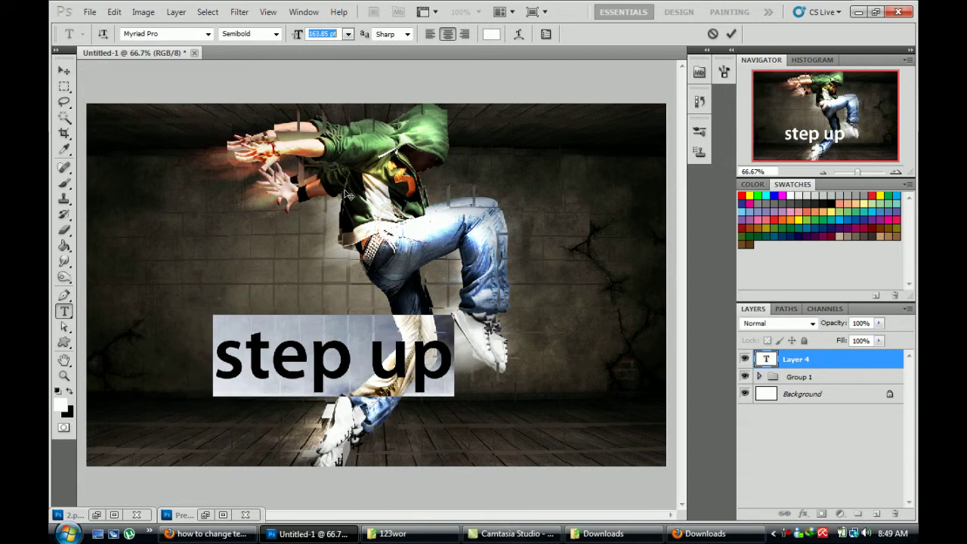
{"action": "left_click", "coordinate": [332, 420]}
{"action": "left_click_drag", "start_coordinate": [436, 426], "coordinate": [369, 406]}
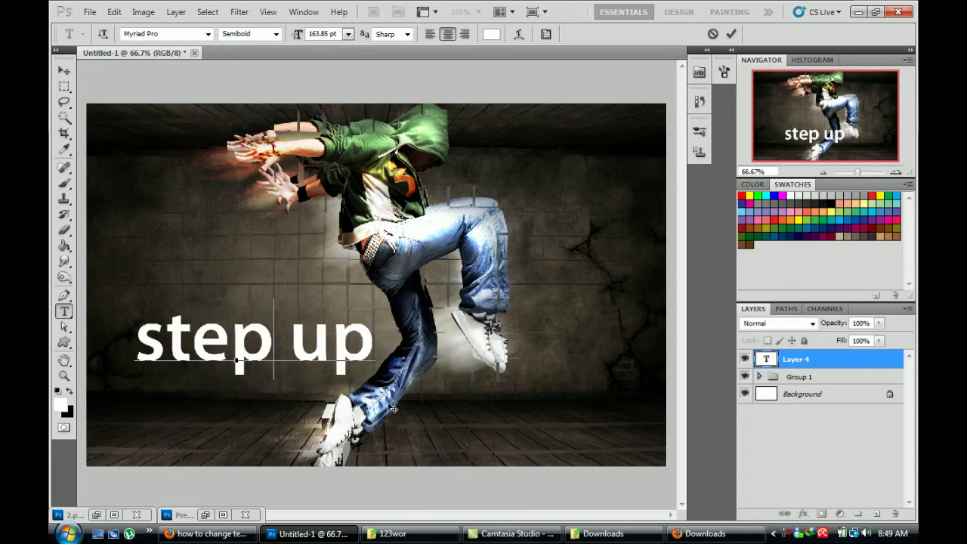
Change the 'step up' text's font to Niagara Solid
{"action": "left_click", "coordinate": [184, 33]}
{"action": "type", "text": "November"}
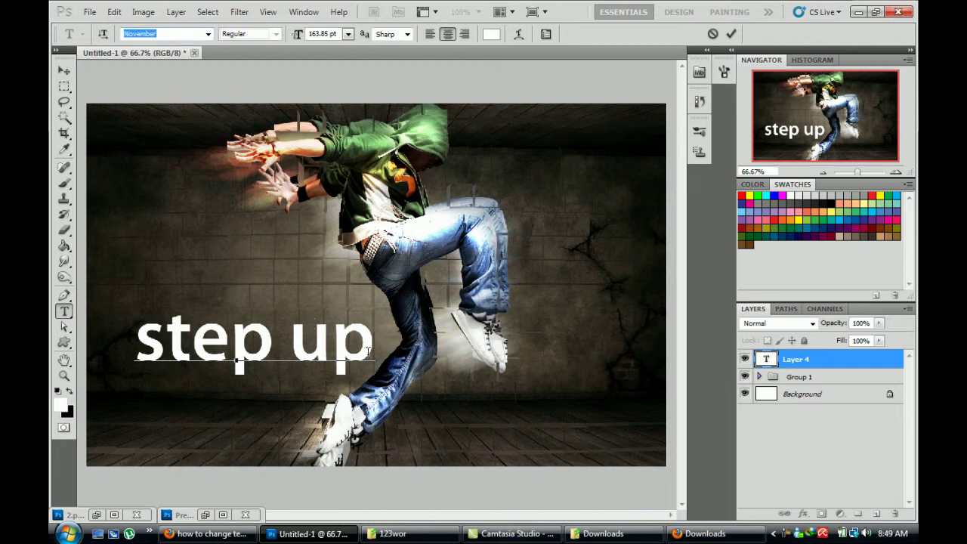
{"action": "left_click_drag", "start_coordinate": [369, 352], "coordinate": [103, 314]}
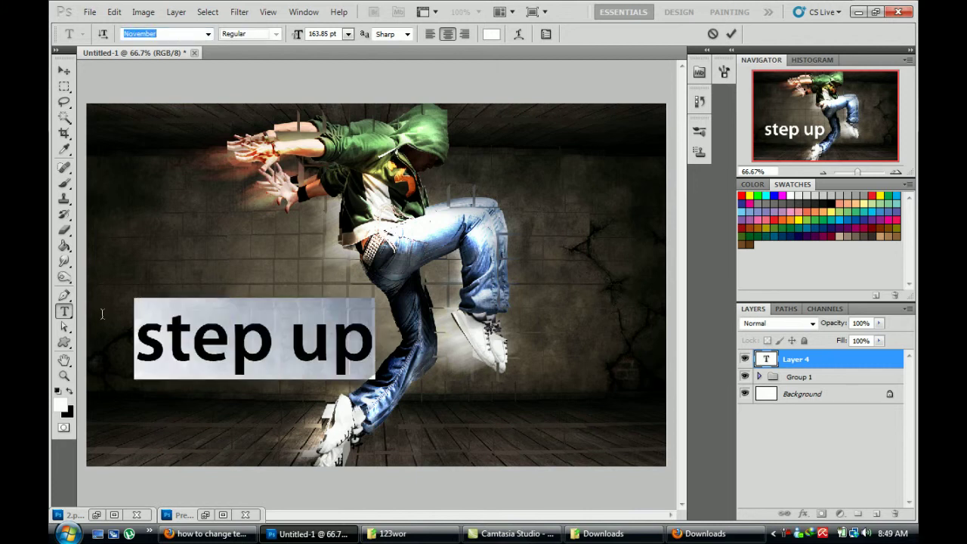
{"action": "left_click", "coordinate": [168, 34]}
{"action": "type", "text": "Niagara S"}
{"action": "key", "text": "Return"}
Preview the following fonts, such as Orator Std, and return to Paint Peel
{"action": "key", "text": "Down"}
{"action": "key", "text": "Down"}
{"action": "key", "text": "Down"}
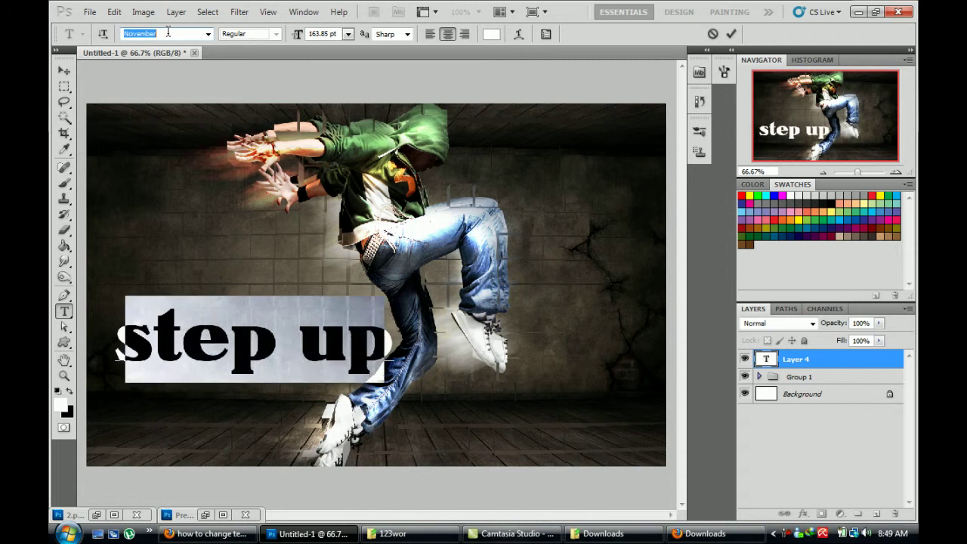
{"action": "key", "text": "Down"}
{"action": "key", "text": "Down"}
{"action": "key", "text": "Down"}
{"action": "key", "text": "Down"}
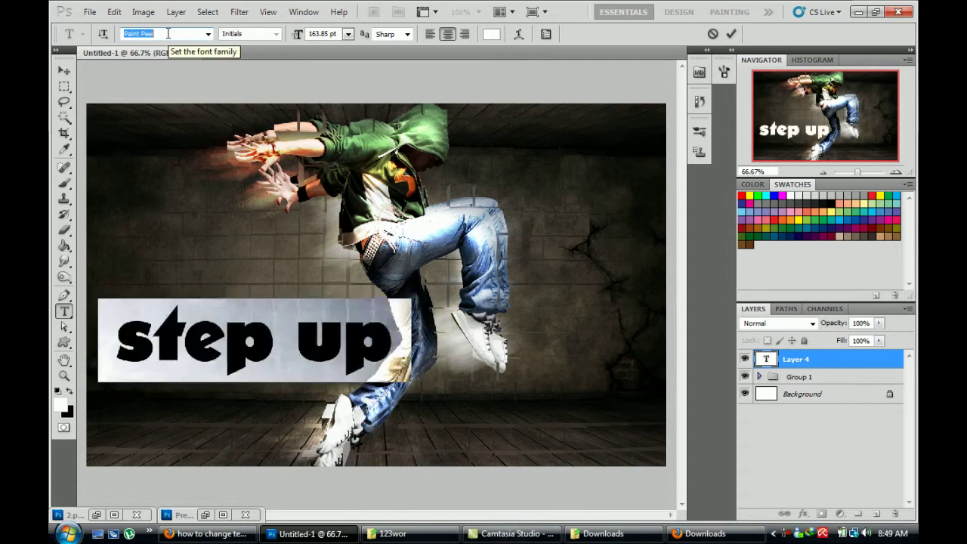
{"action": "key", "text": "Down"}
{"action": "key", "text": "Down"}
{"action": "key", "text": "Down"}
{"action": "key", "text": "Down"}
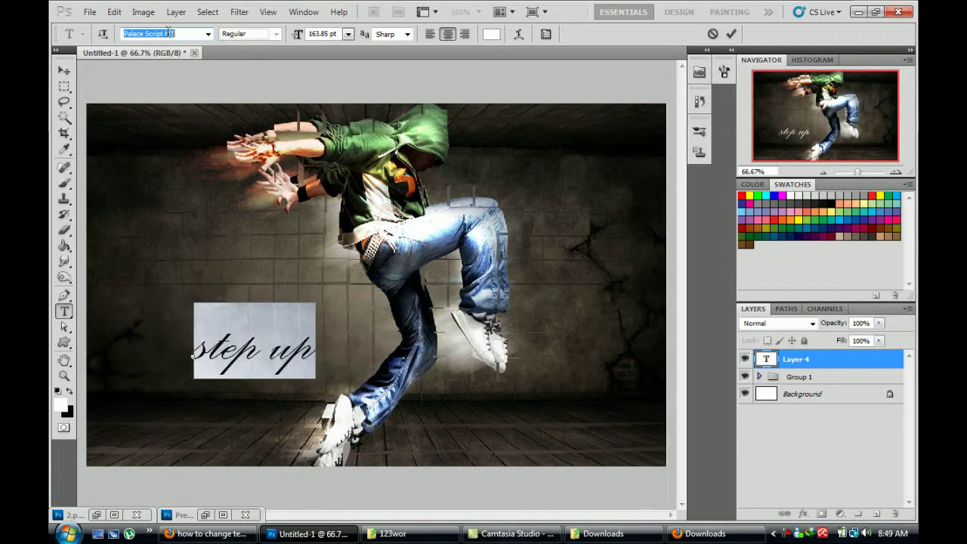
{"action": "key", "text": "Down"}
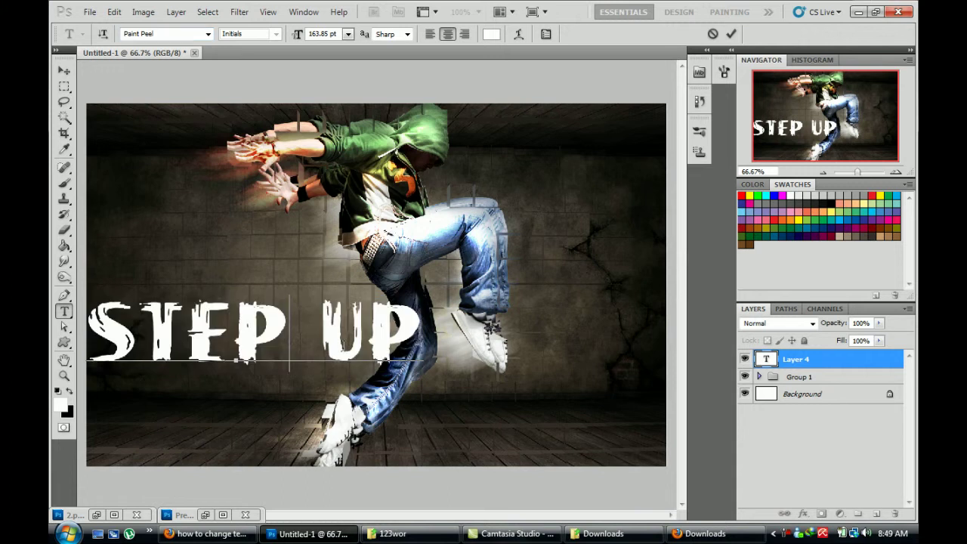
{"action": "key", "text": "Up"}
Preview Penultimate Light, Plantagenet Cherokee, Prestige Elite Std and Poplar Std on the text
{"action": "left_click", "coordinate": [159, 34]}
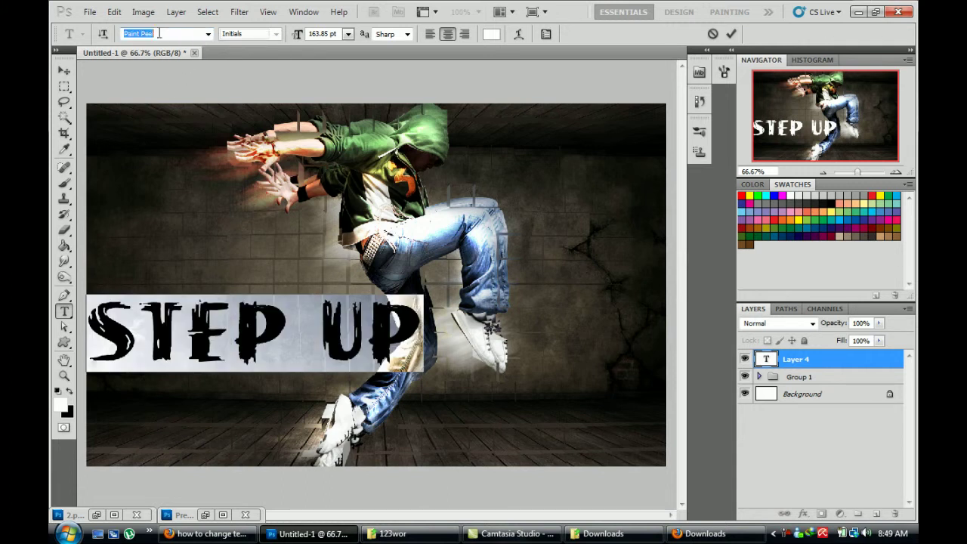
{"action": "key", "text": "Down"}
{"action": "key", "text": "Down"}
{"action": "key", "text": "Down"}
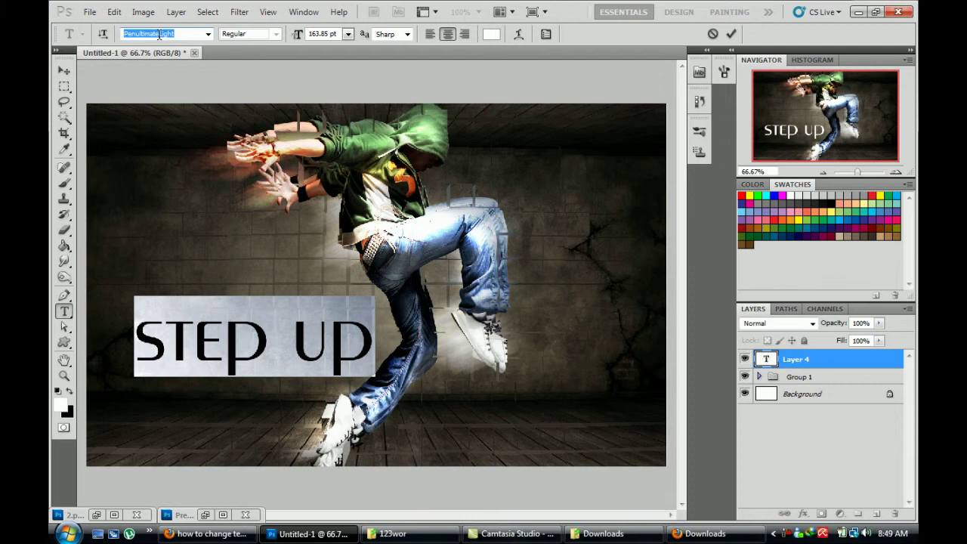
{"action": "key", "text": "Down"}
{"action": "key", "text": "Down"}
{"action": "key", "text": "Down"}
{"action": "key", "text": "Down"}
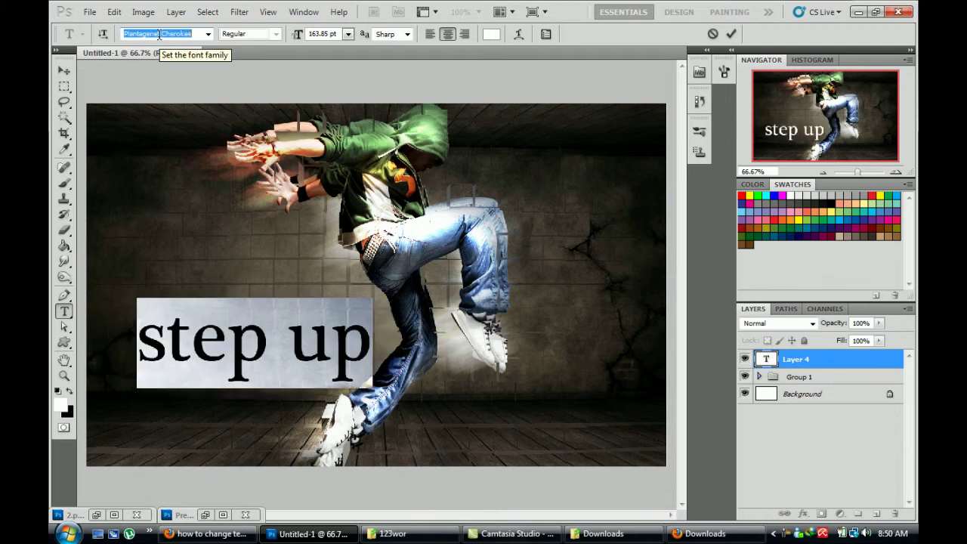
{"action": "key", "text": "Down"}
{"action": "key", "text": "Down"}
{"action": "key", "text": "Down"}
{"action": "key", "text": "Down"}
{"action": "key", "text": "Down"}
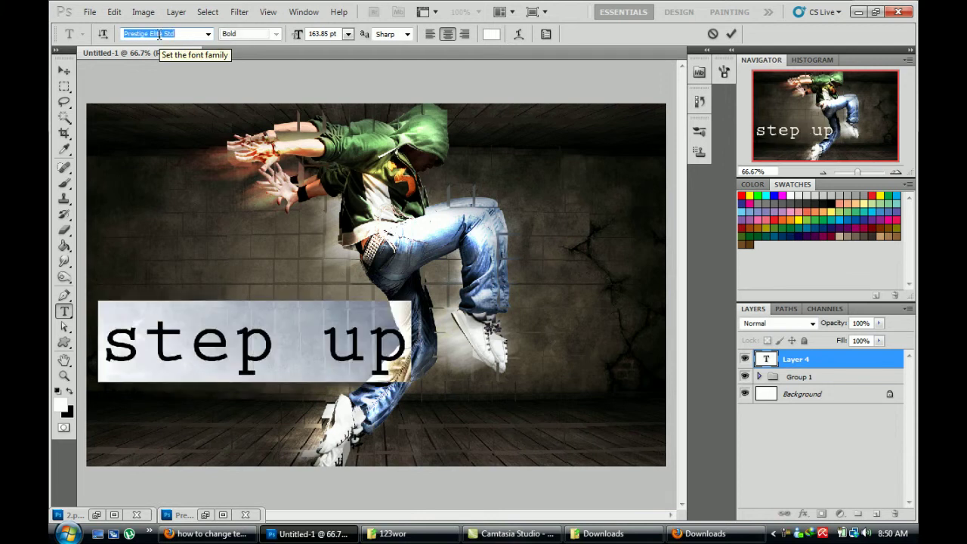
{"action": "key", "text": "Up"}
{"action": "key", "text": "Down"}
{"action": "key", "text": "Down"}
{"action": "key", "text": "Down"}
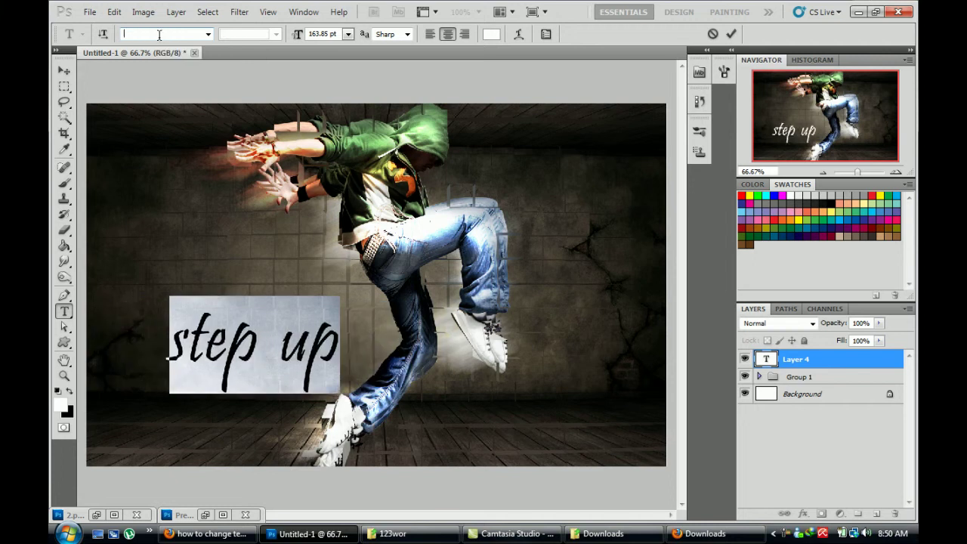